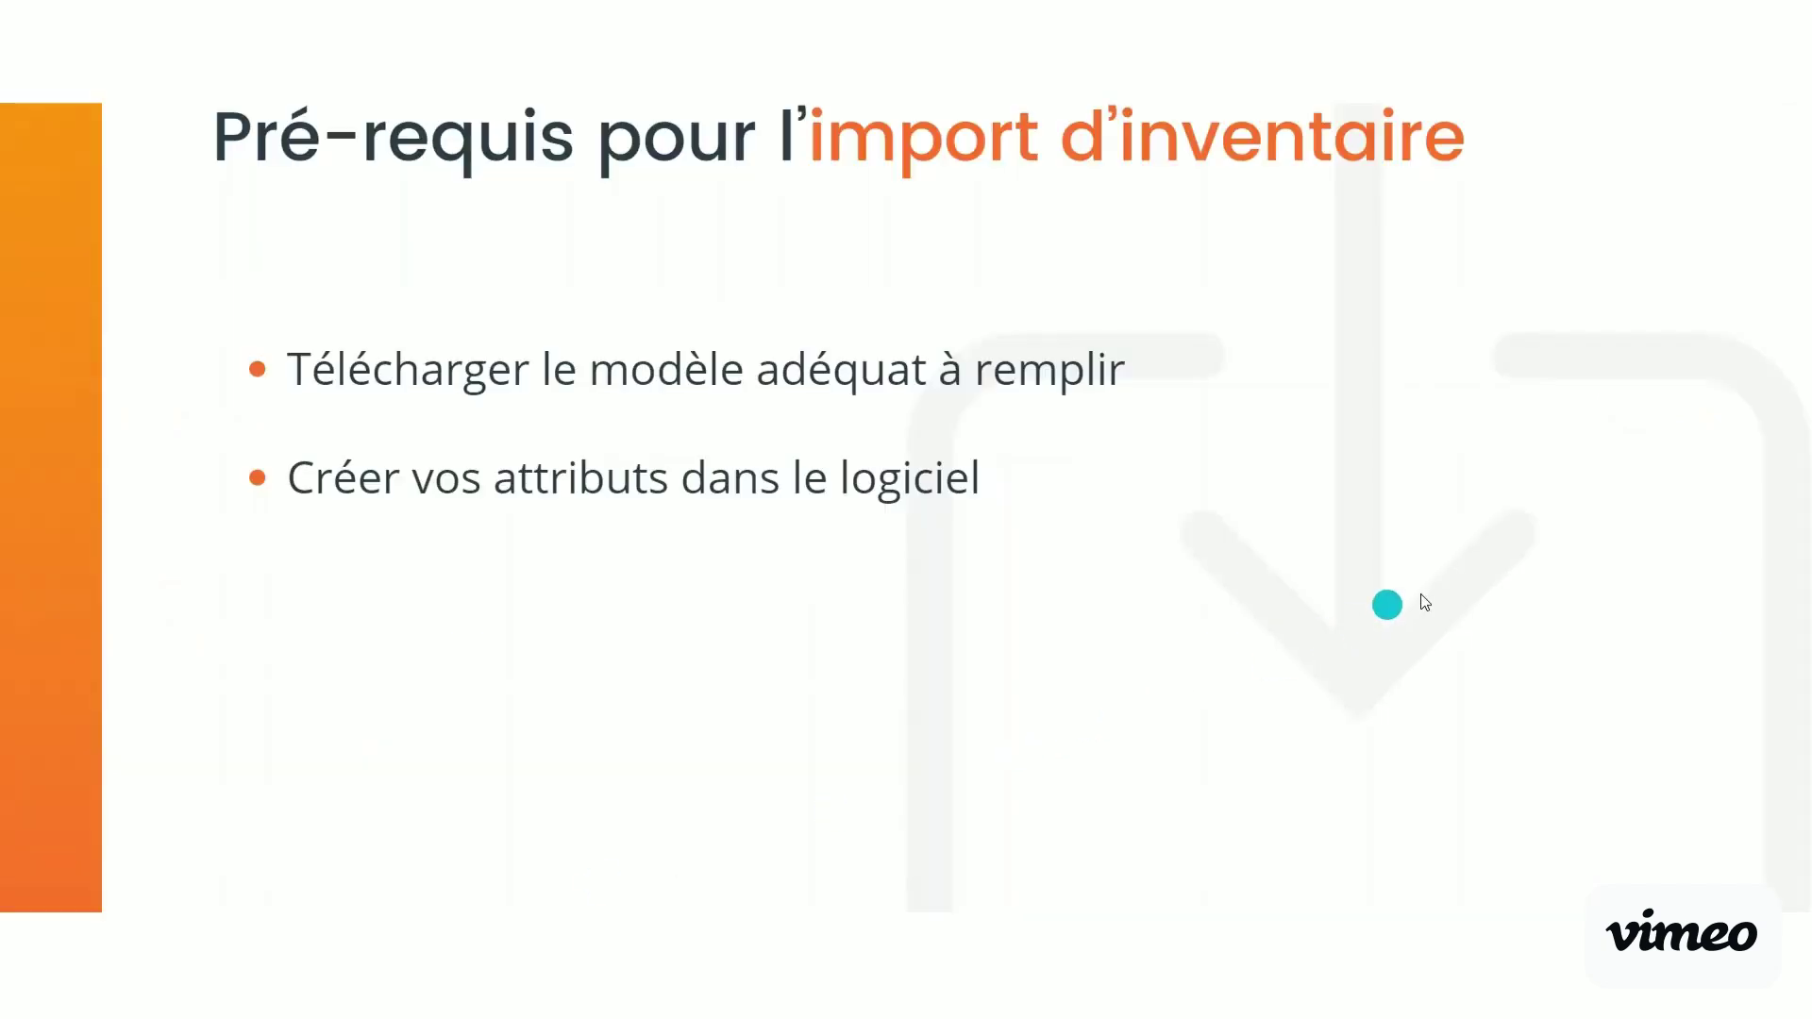
{"action": "left_click", "coordinate": [1444, 580]}
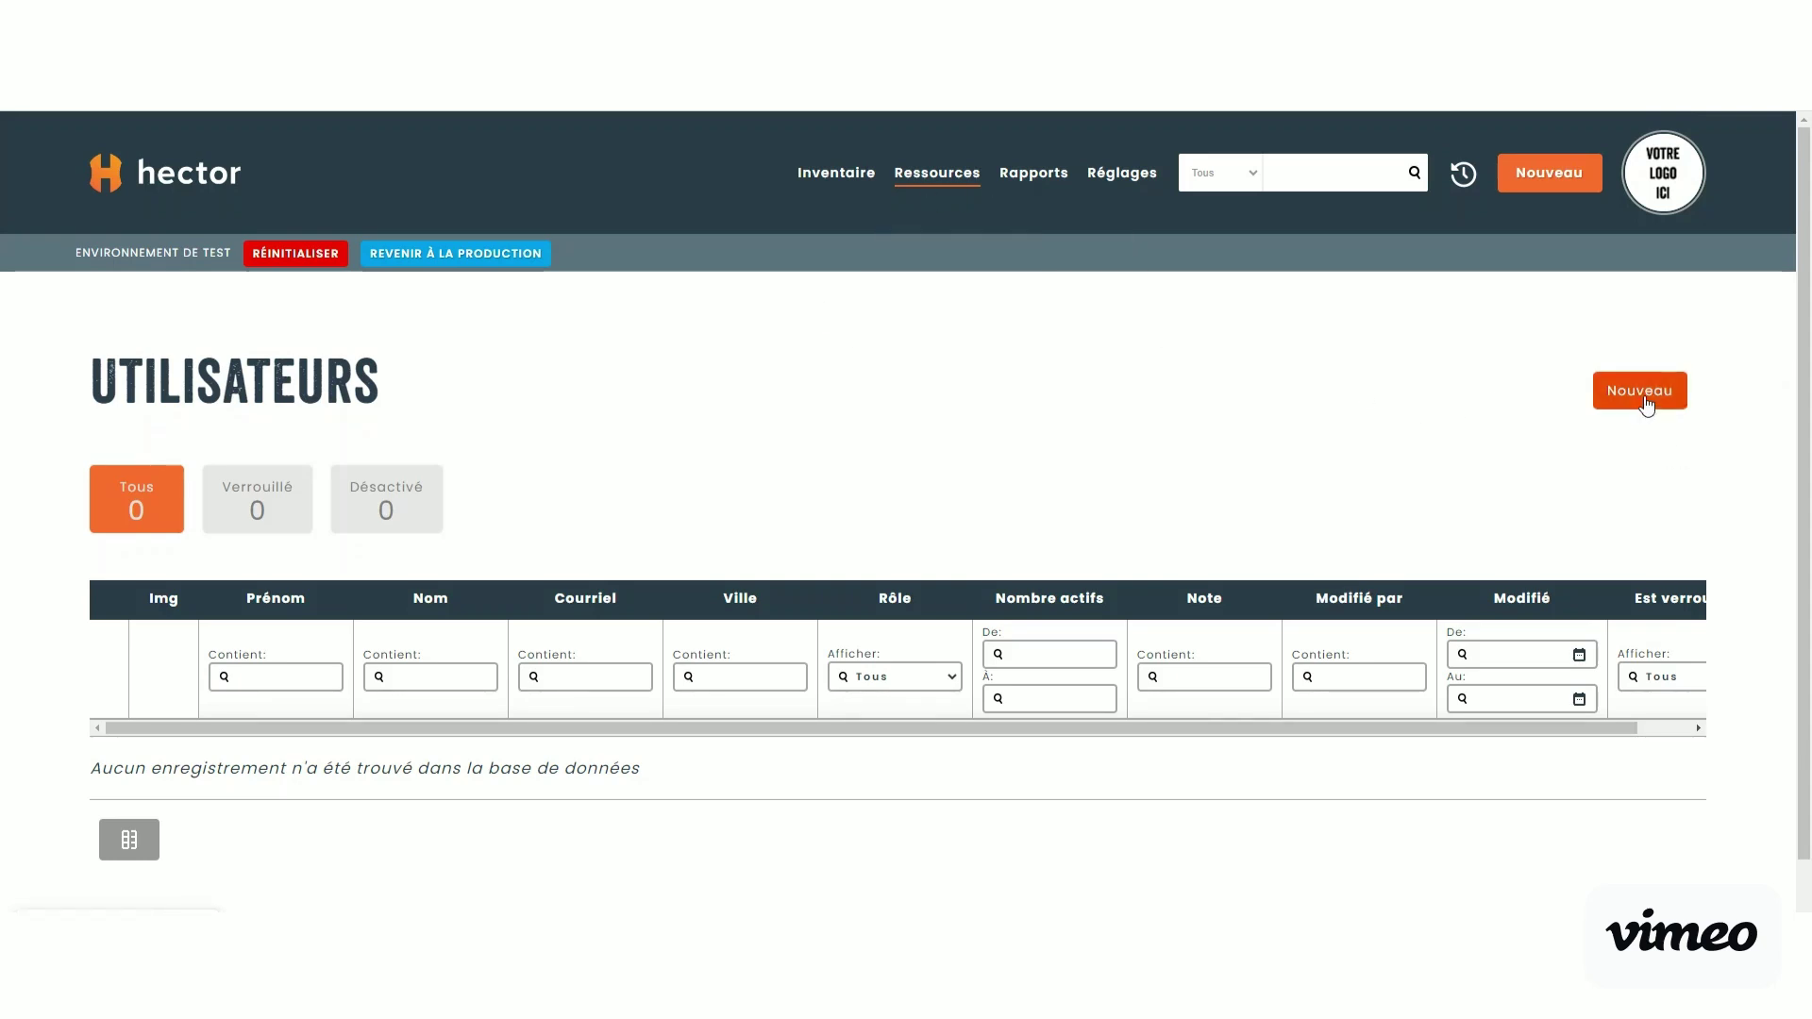
Open the Import de données settings page and show its Ressources import section.
{"action": "mouse_move", "coordinate": [1122, 173]}
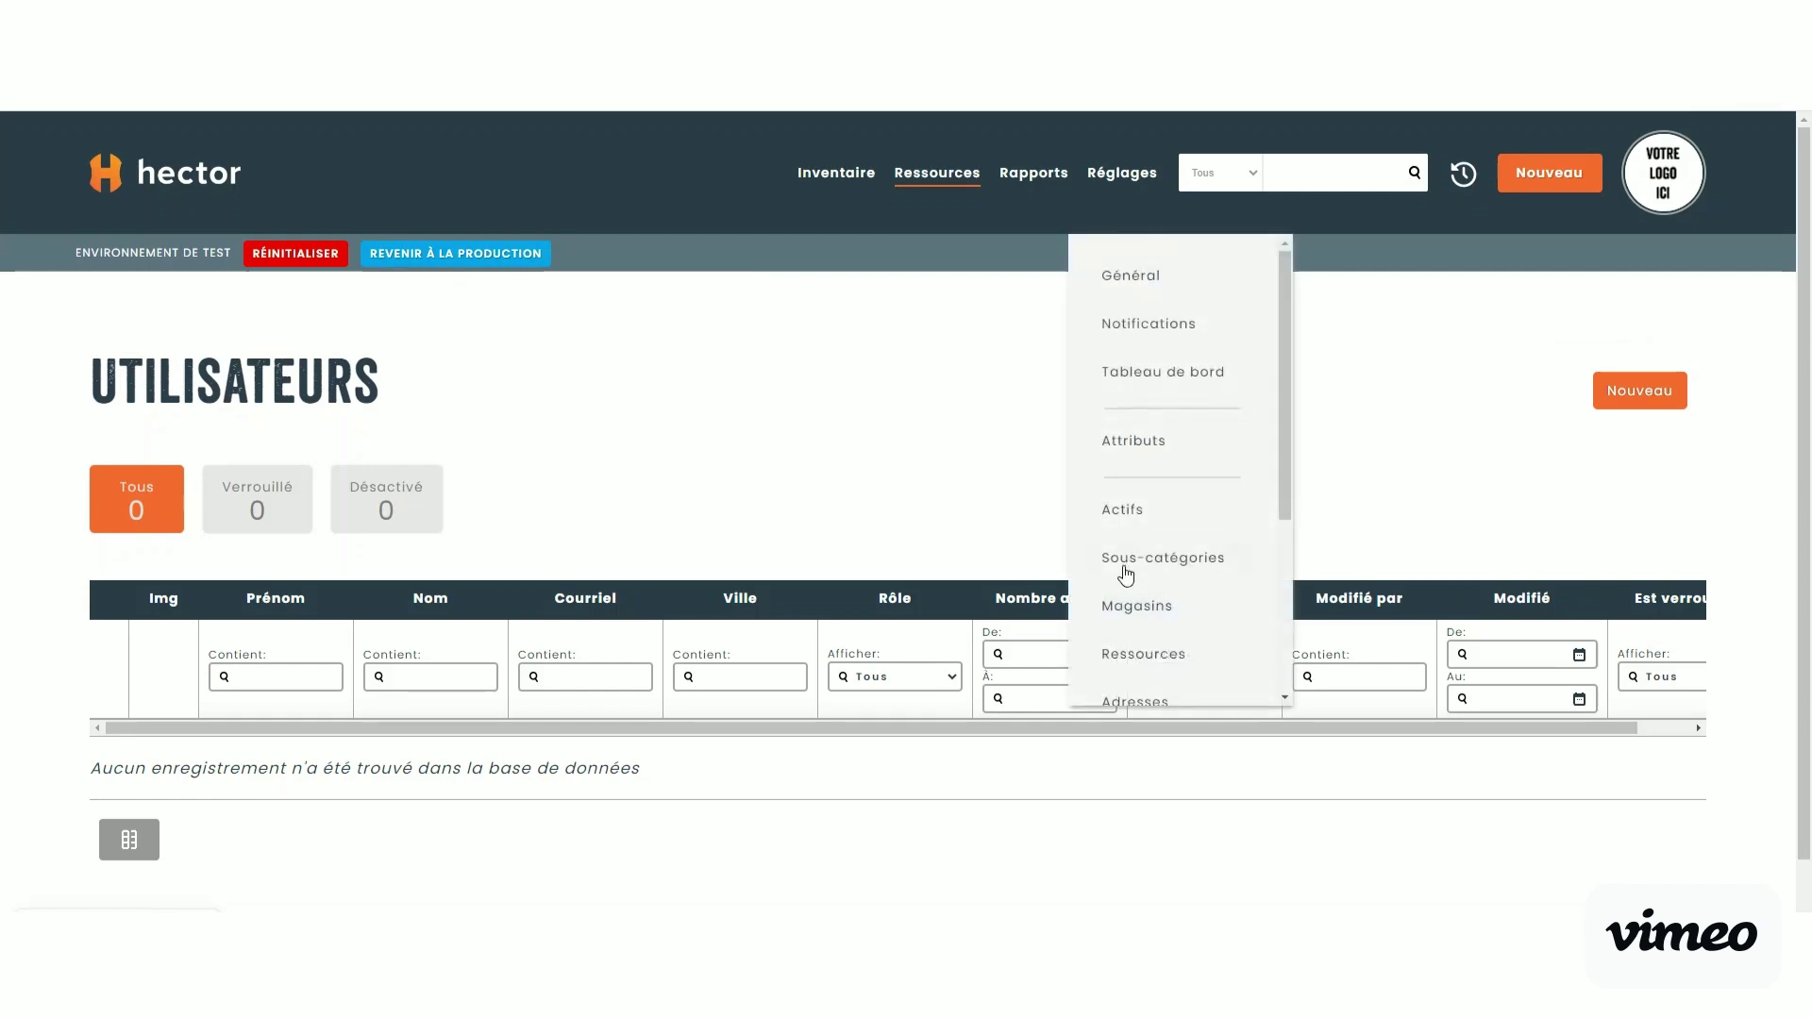
{"action": "scroll", "coordinate": [1127, 567], "scroll_direction": "down", "scroll_amount": 3}
{"action": "left_click", "coordinate": [1160, 474]}
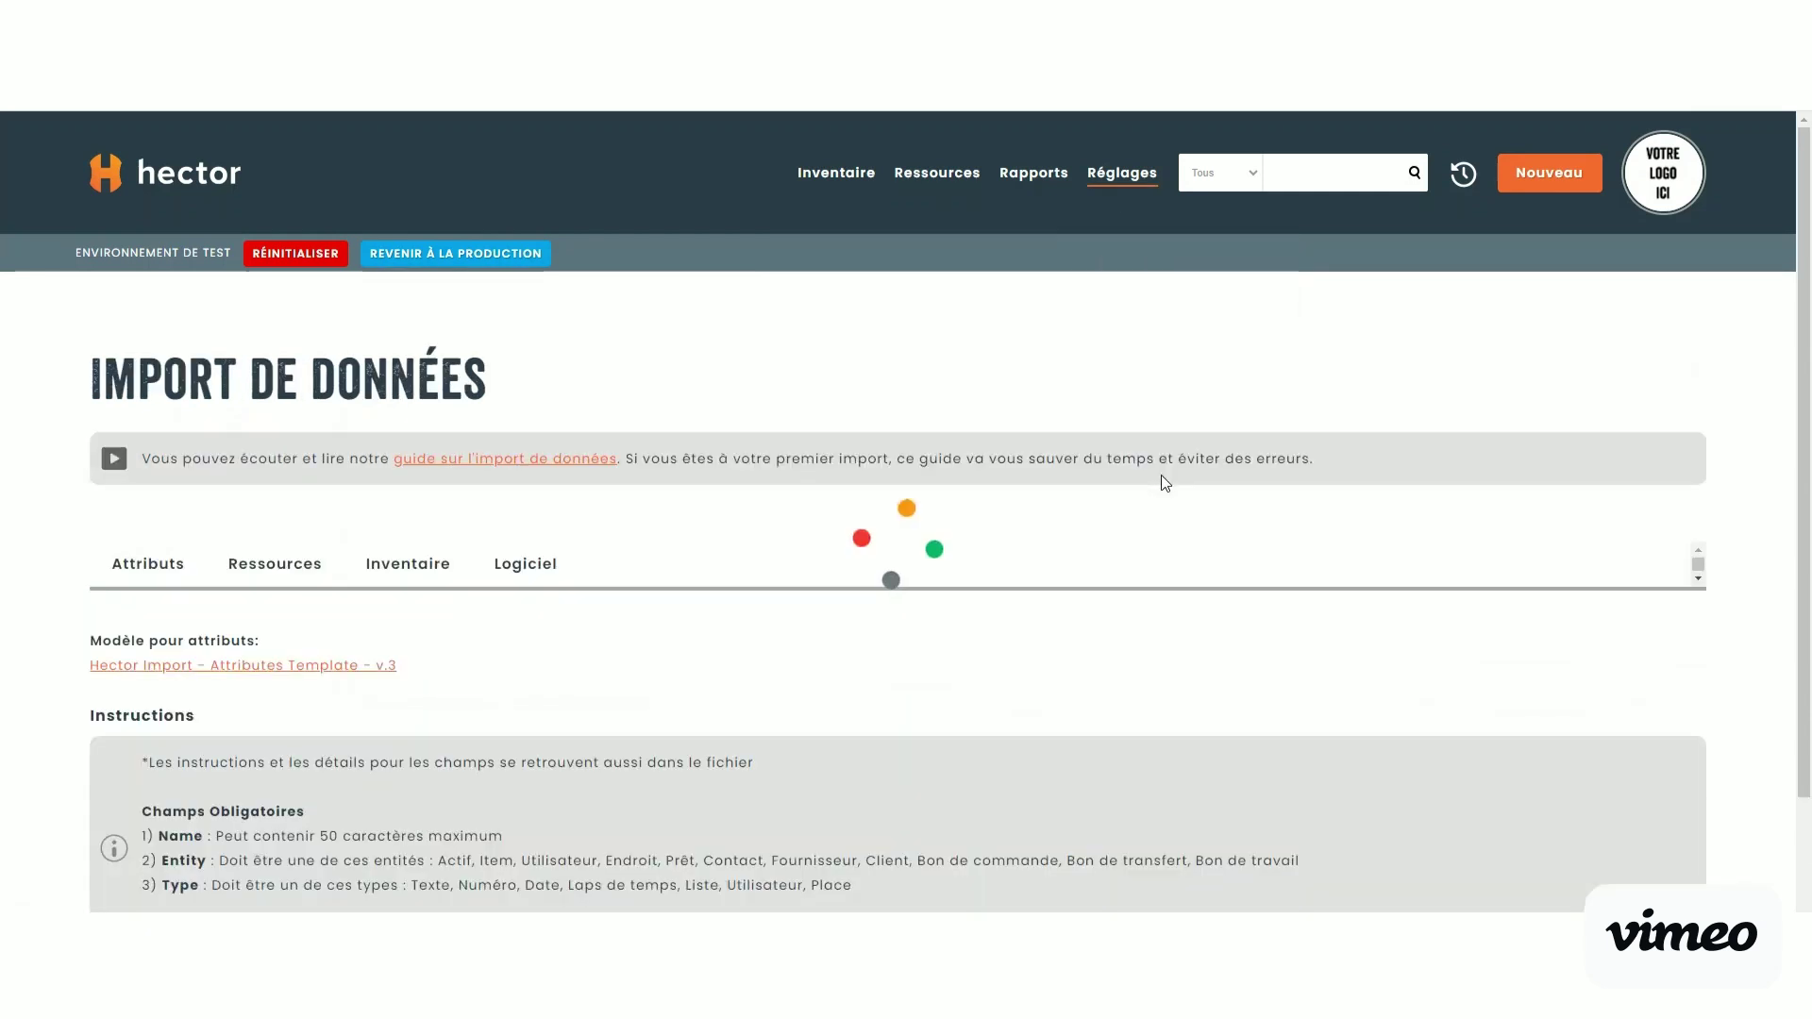
{"action": "left_click", "coordinate": [263, 580]}
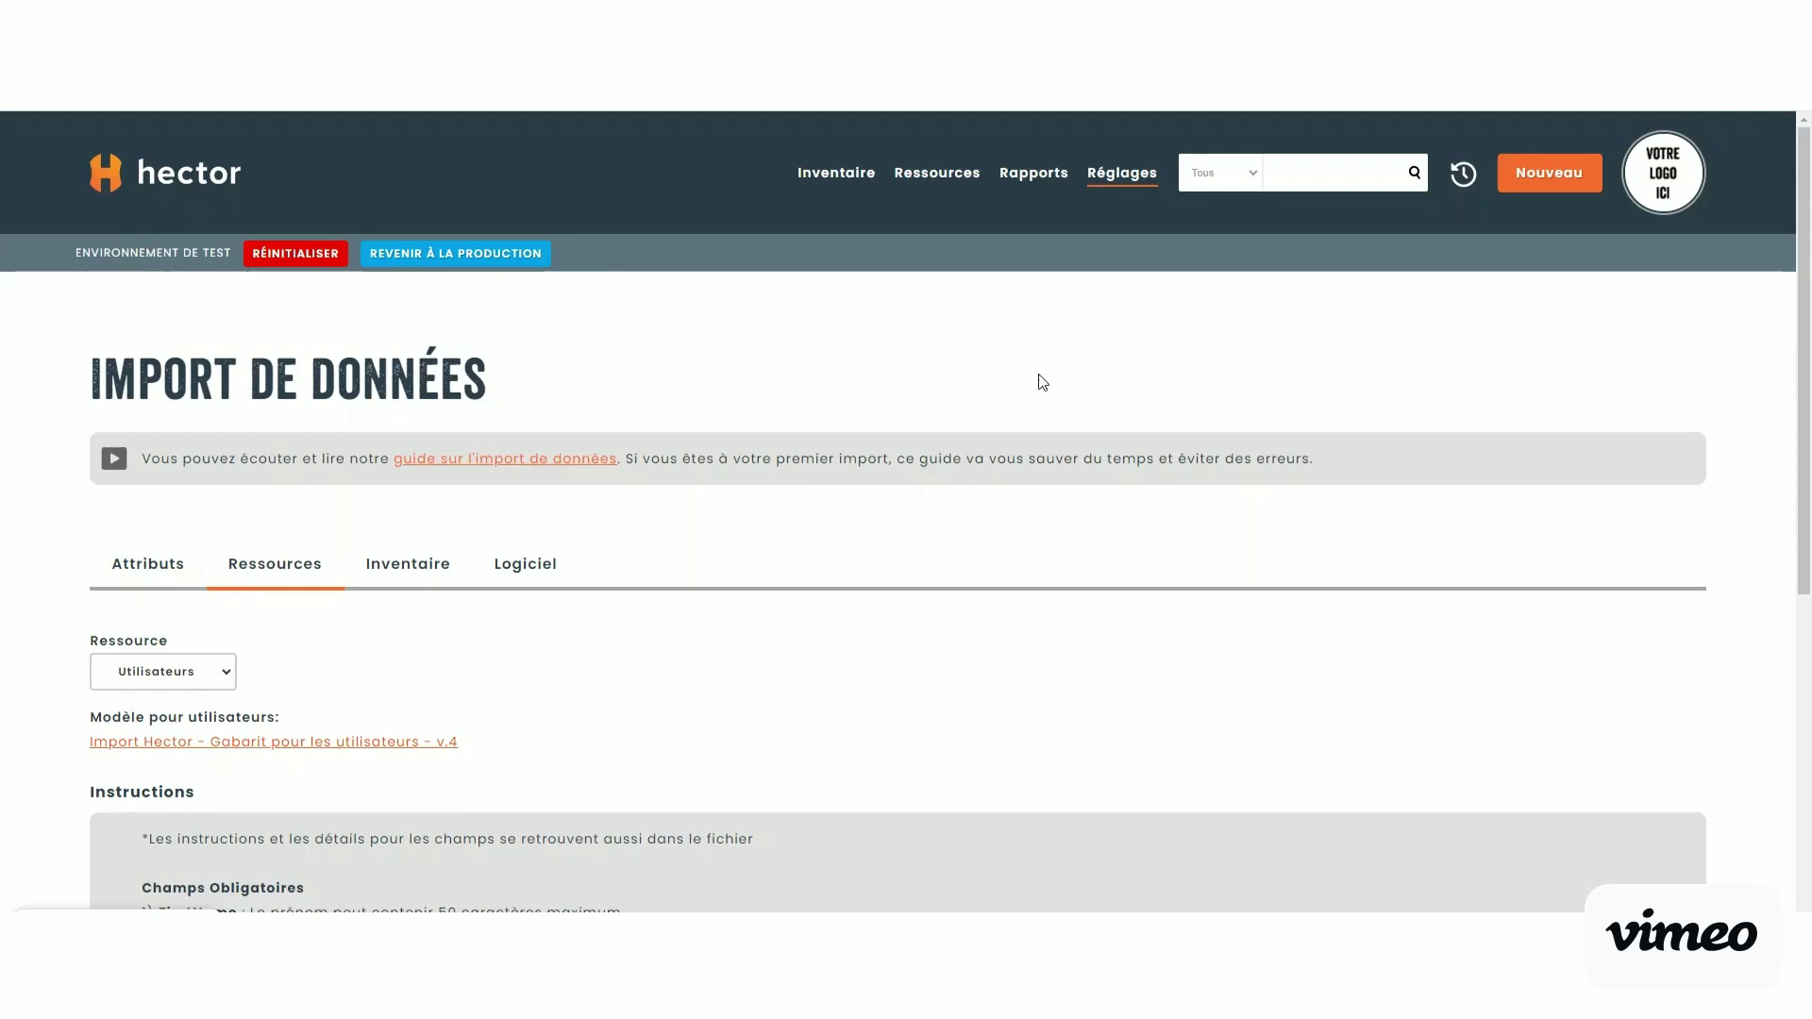
Open the Intégrations settings page and show its Ressources section.
{"action": "left_click", "coordinate": [1122, 173]}
{"action": "scroll", "coordinate": [1142, 443], "scroll_direction": "down", "scroll_amount": 3}
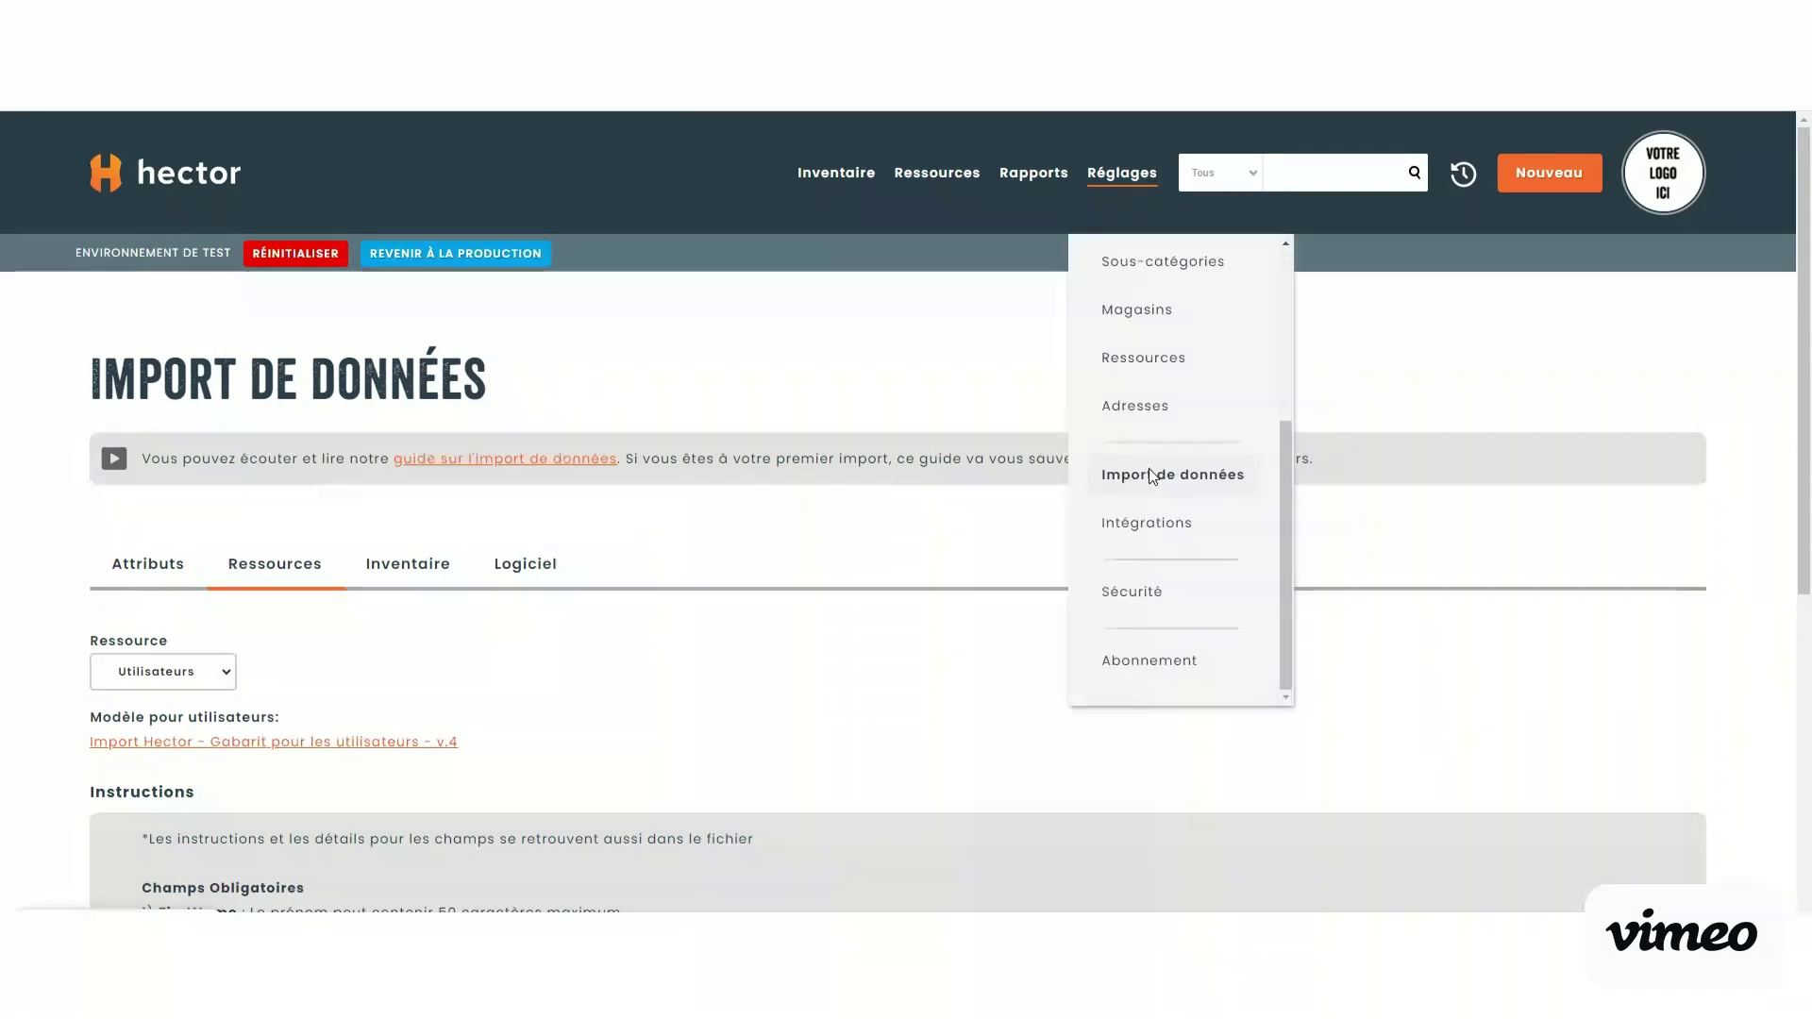
{"action": "left_click", "coordinate": [1163, 531]}
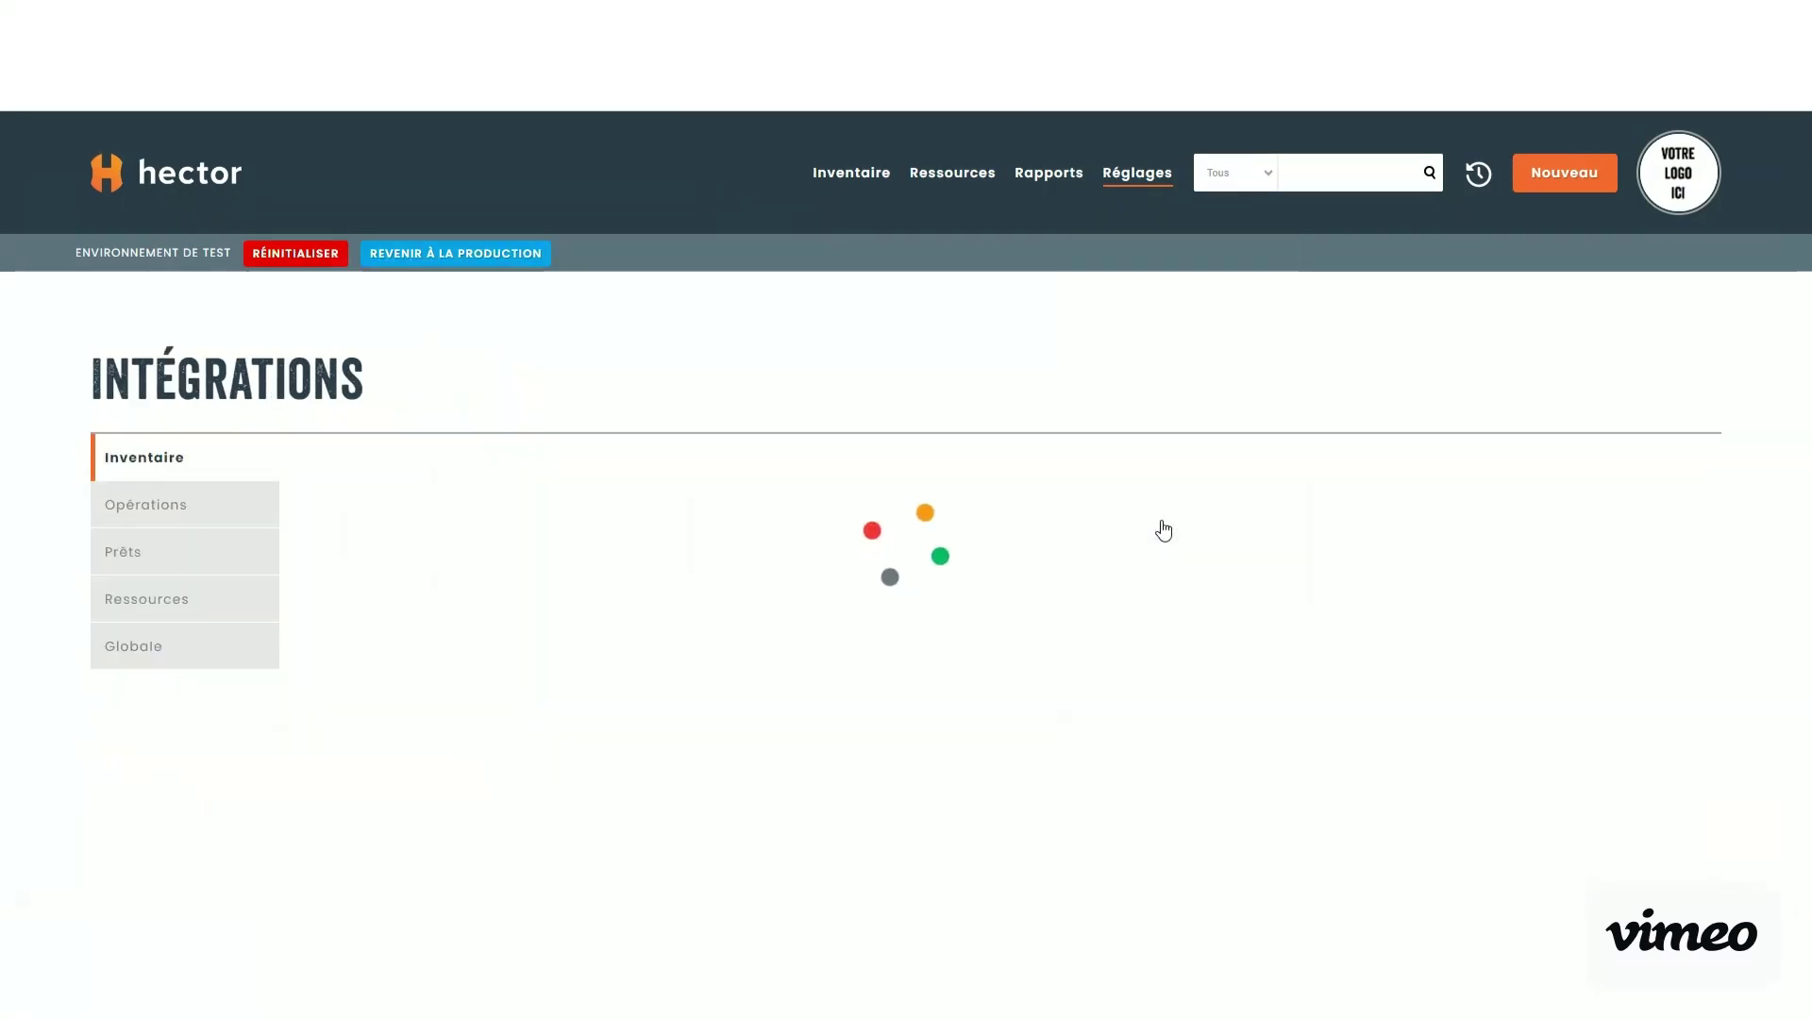
{"action": "left_click", "coordinate": [170, 612]}
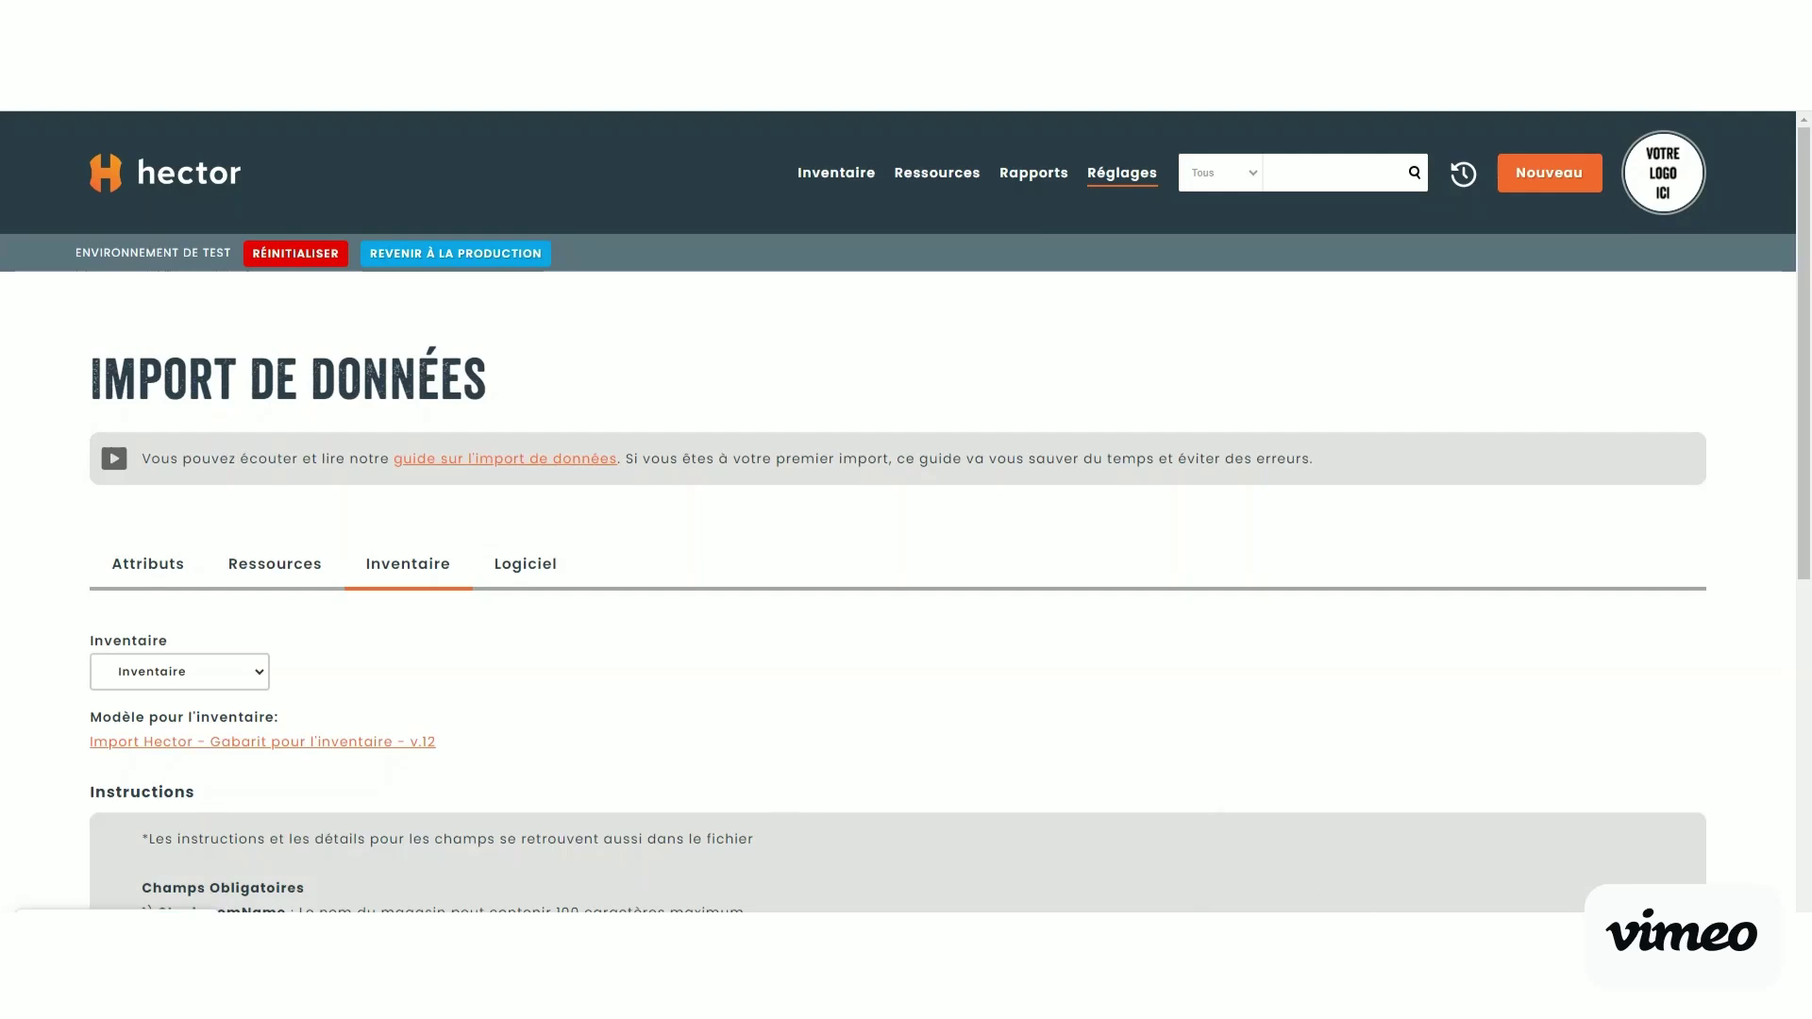
Examine the filled-in inventory import workbook in Excel, from the StockroomName column across to the A|Numéro de série column.
{"action": "scroll", "coordinate": [1277, 855], "scroll_direction": "left", "scroll_amount": 1}
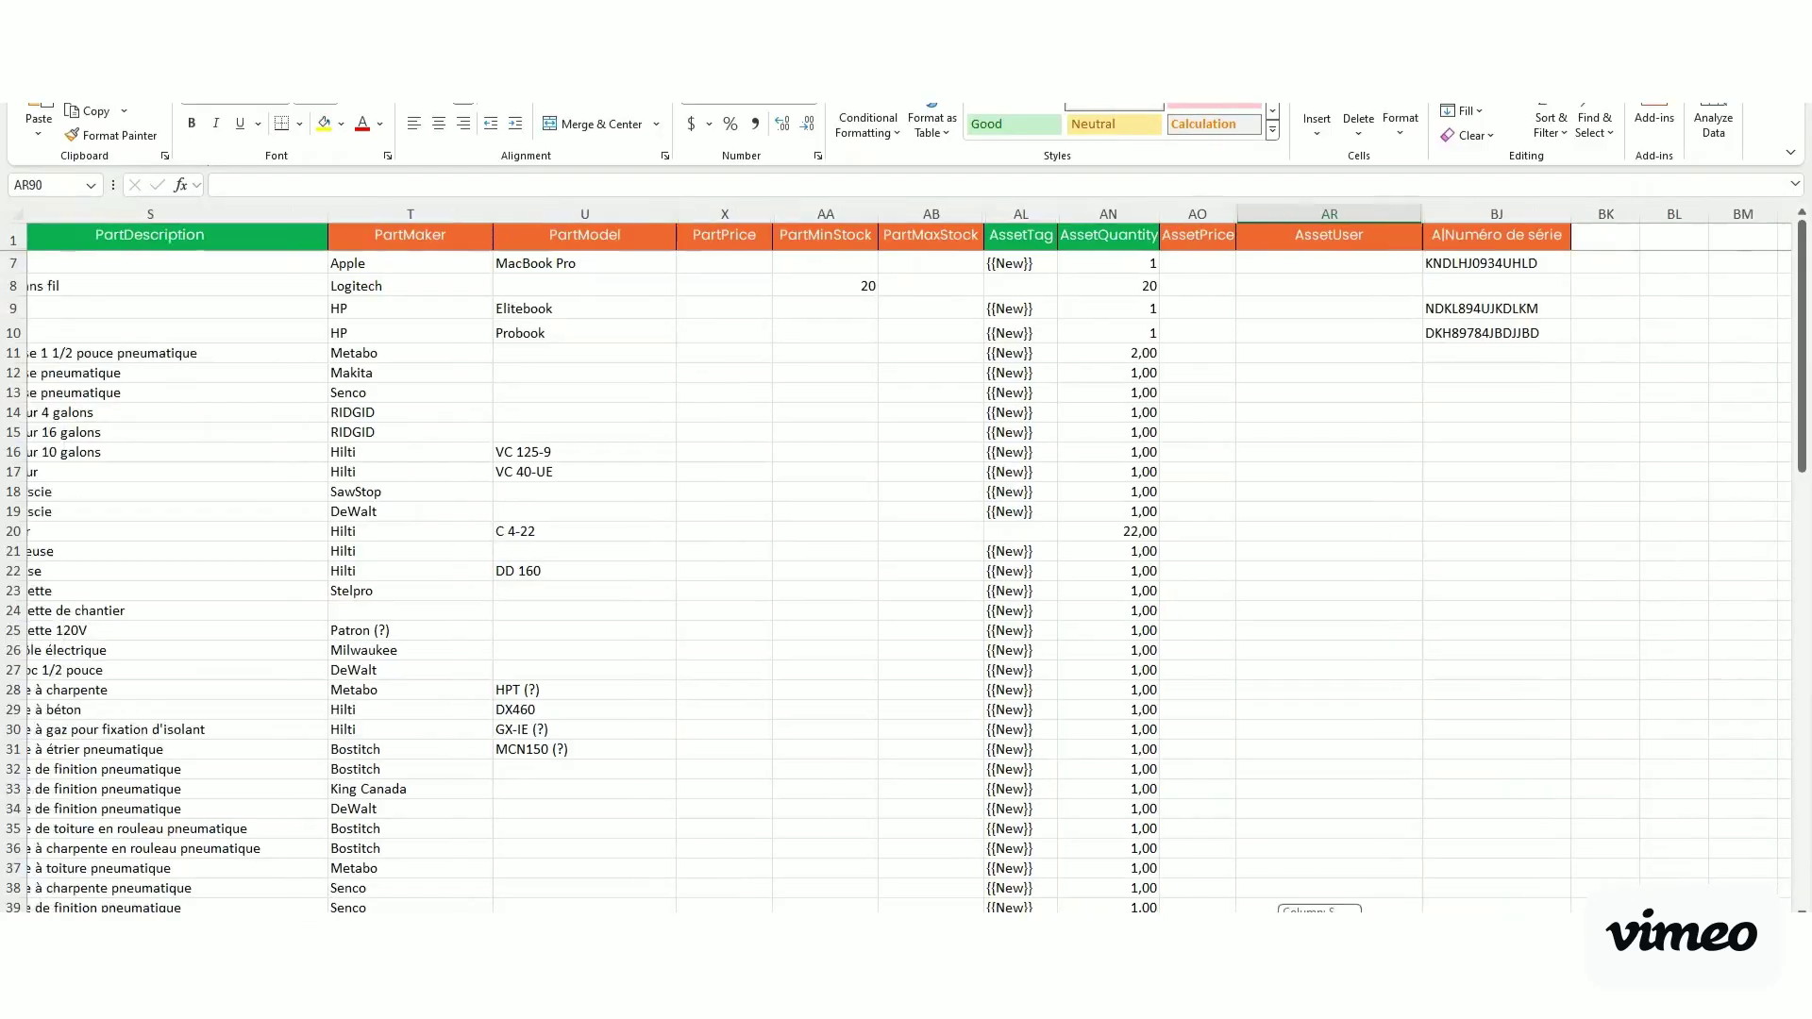
{"action": "scroll", "coordinate": [1277, 855], "scroll_direction": "left", "scroll_amount": 5}
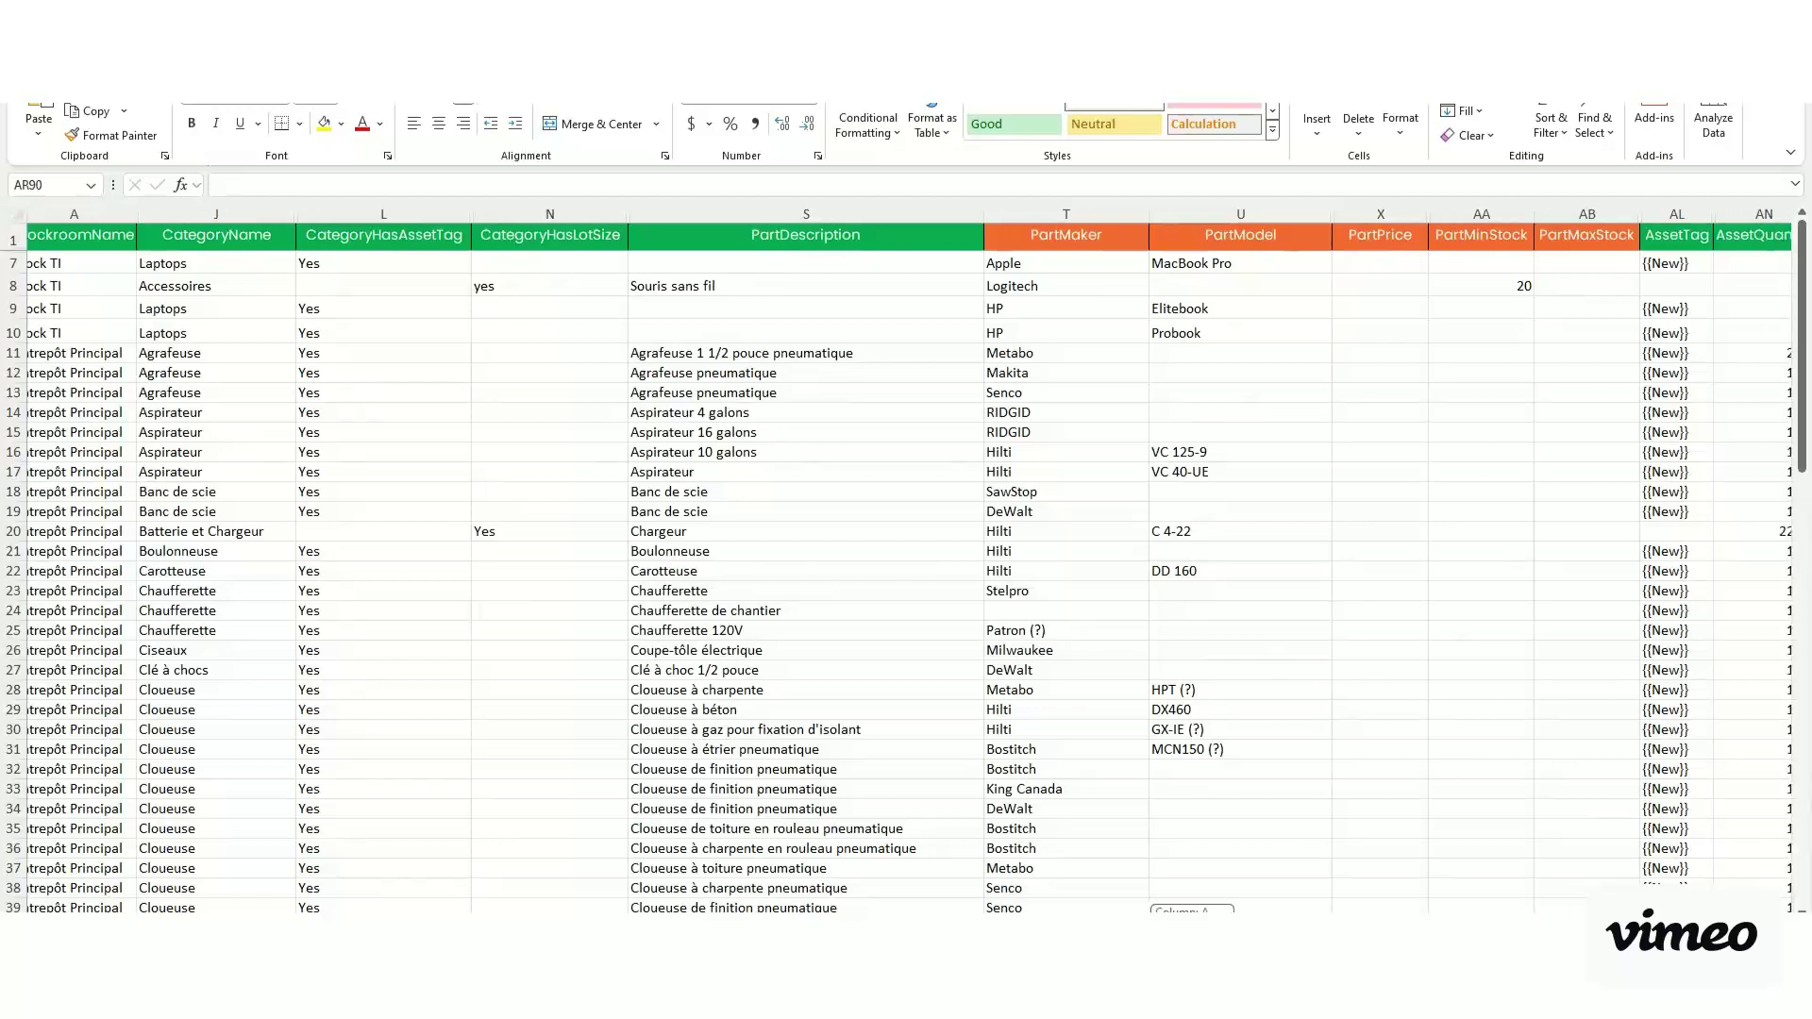
{"action": "scroll", "coordinate": [1081, 349], "scroll_direction": "right", "scroll_amount": 5}
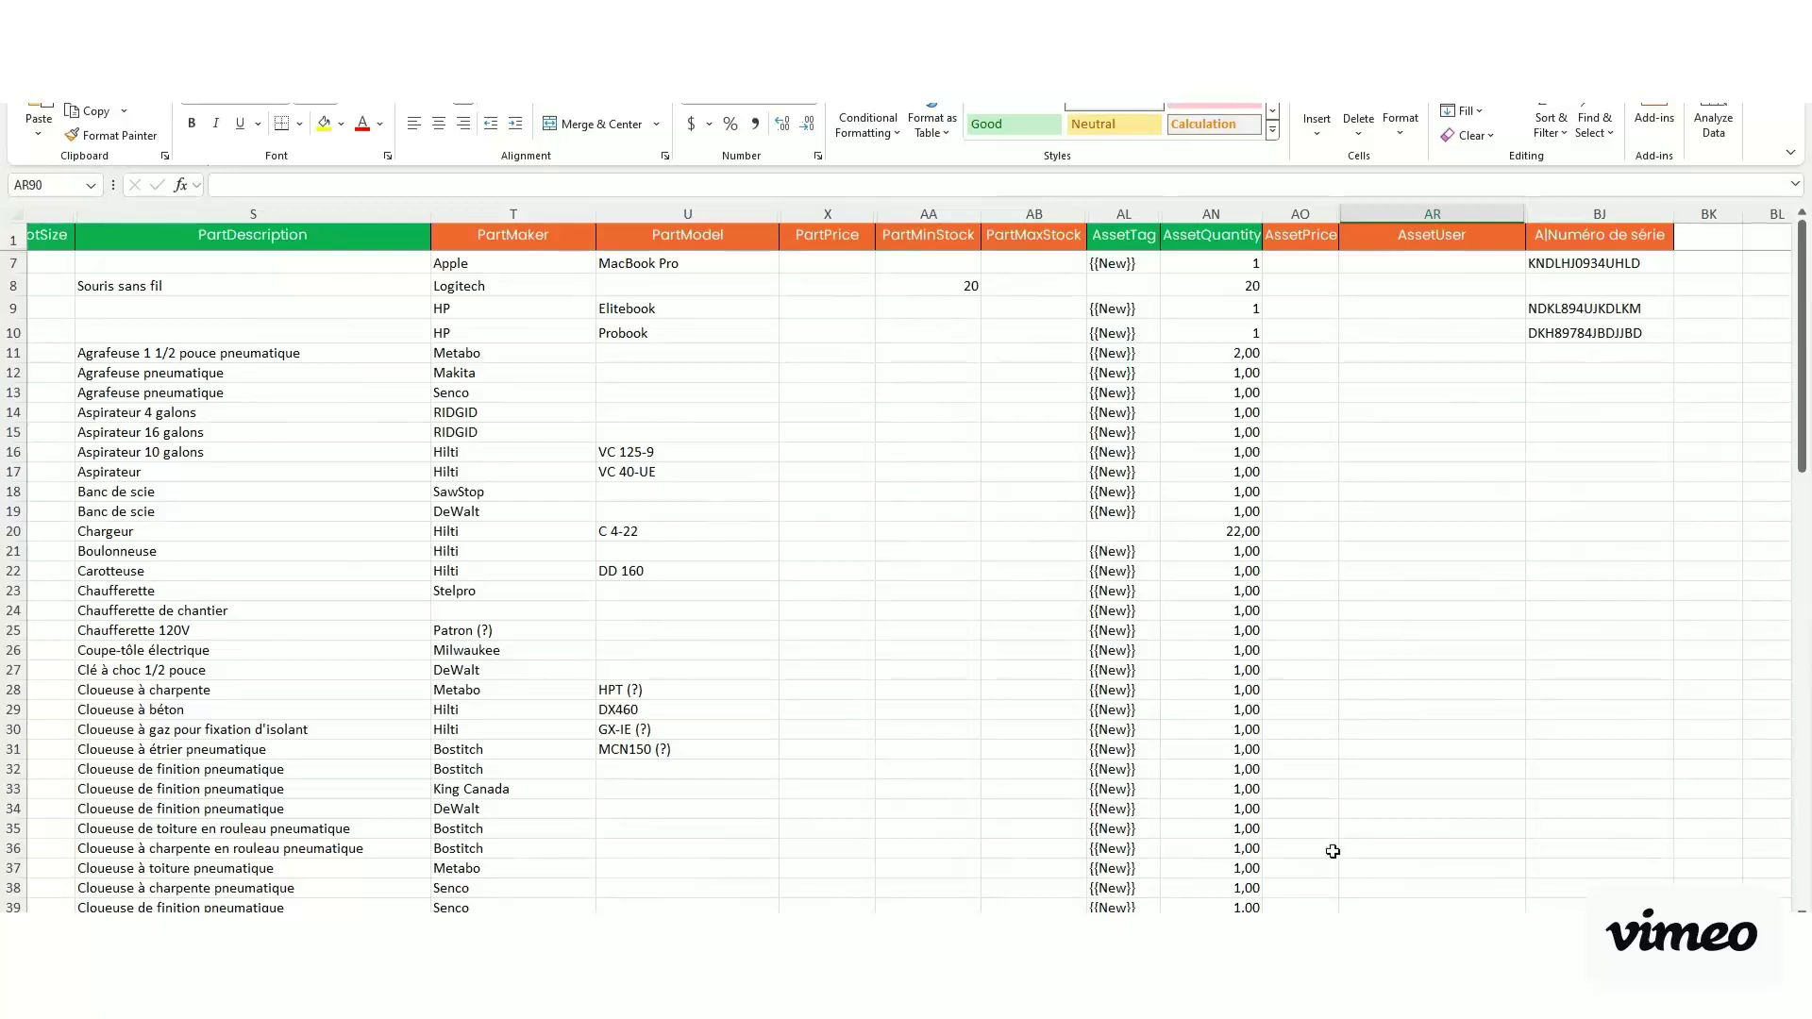
{"action": "scroll", "coordinate": [1288, 908], "scroll_direction": "left", "scroll_amount": 5}
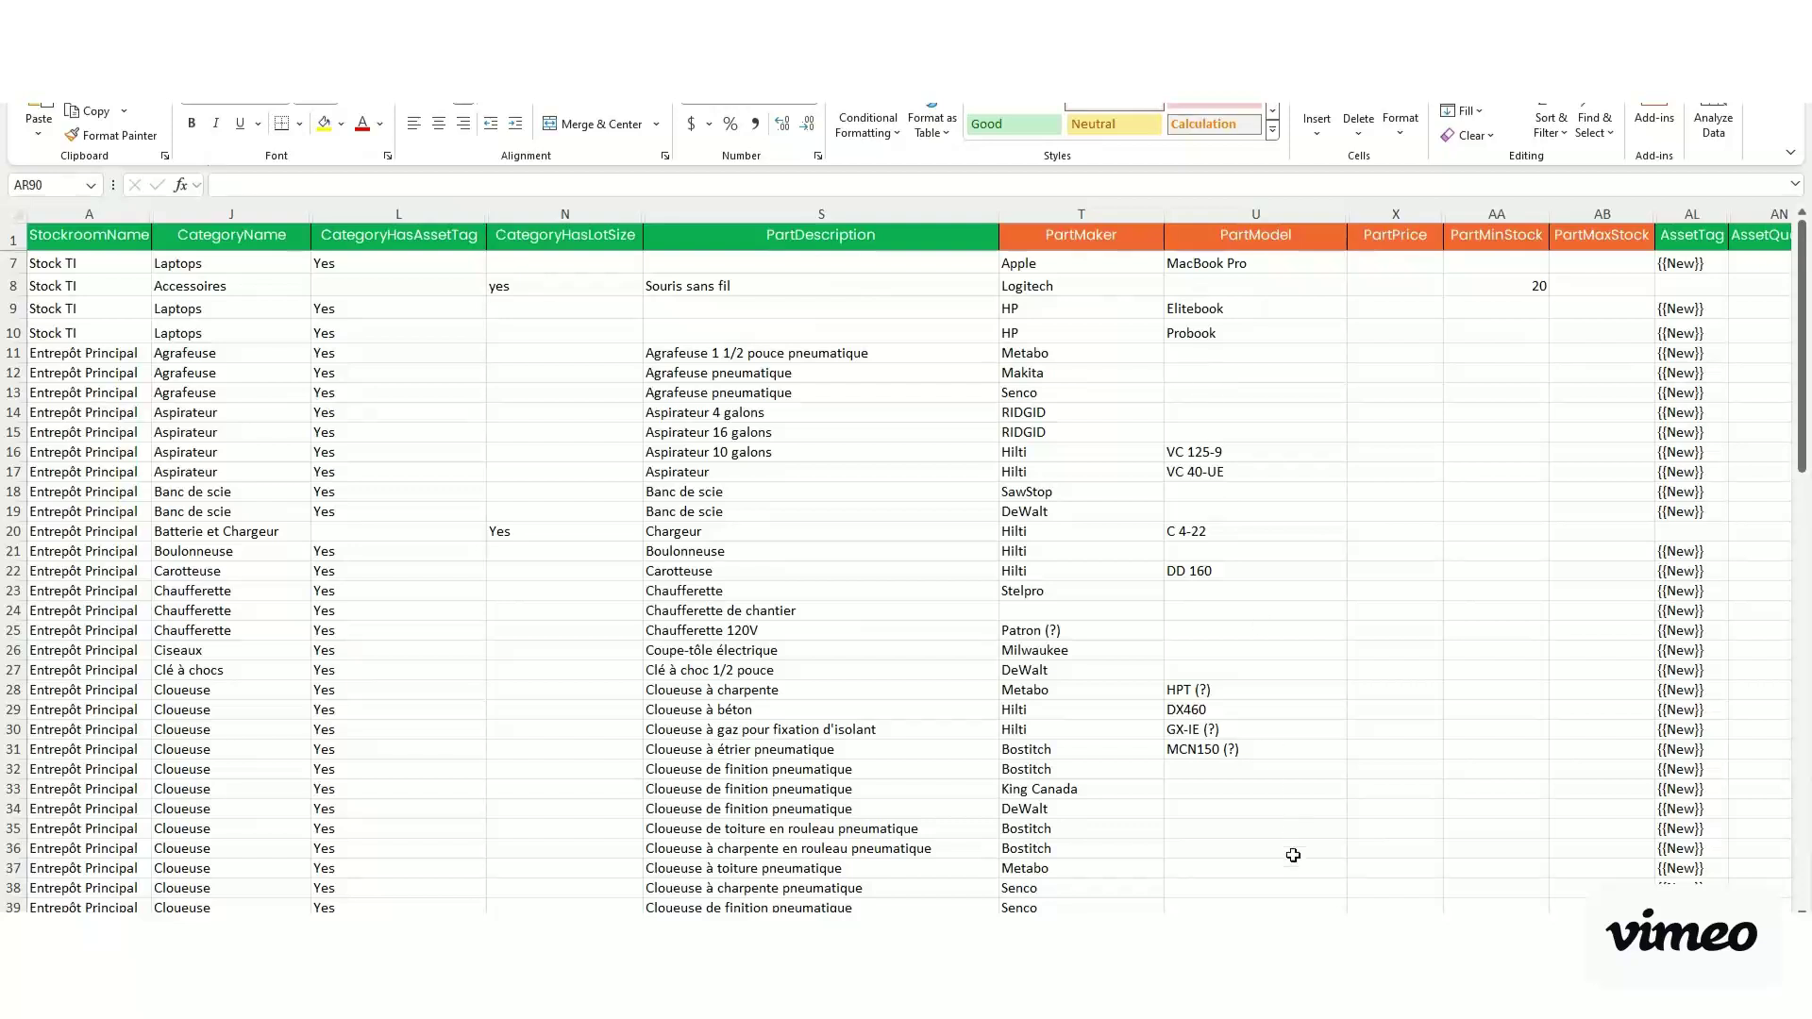
{"action": "scroll", "coordinate": [1293, 855], "scroll_direction": "right", "scroll_amount": 5}
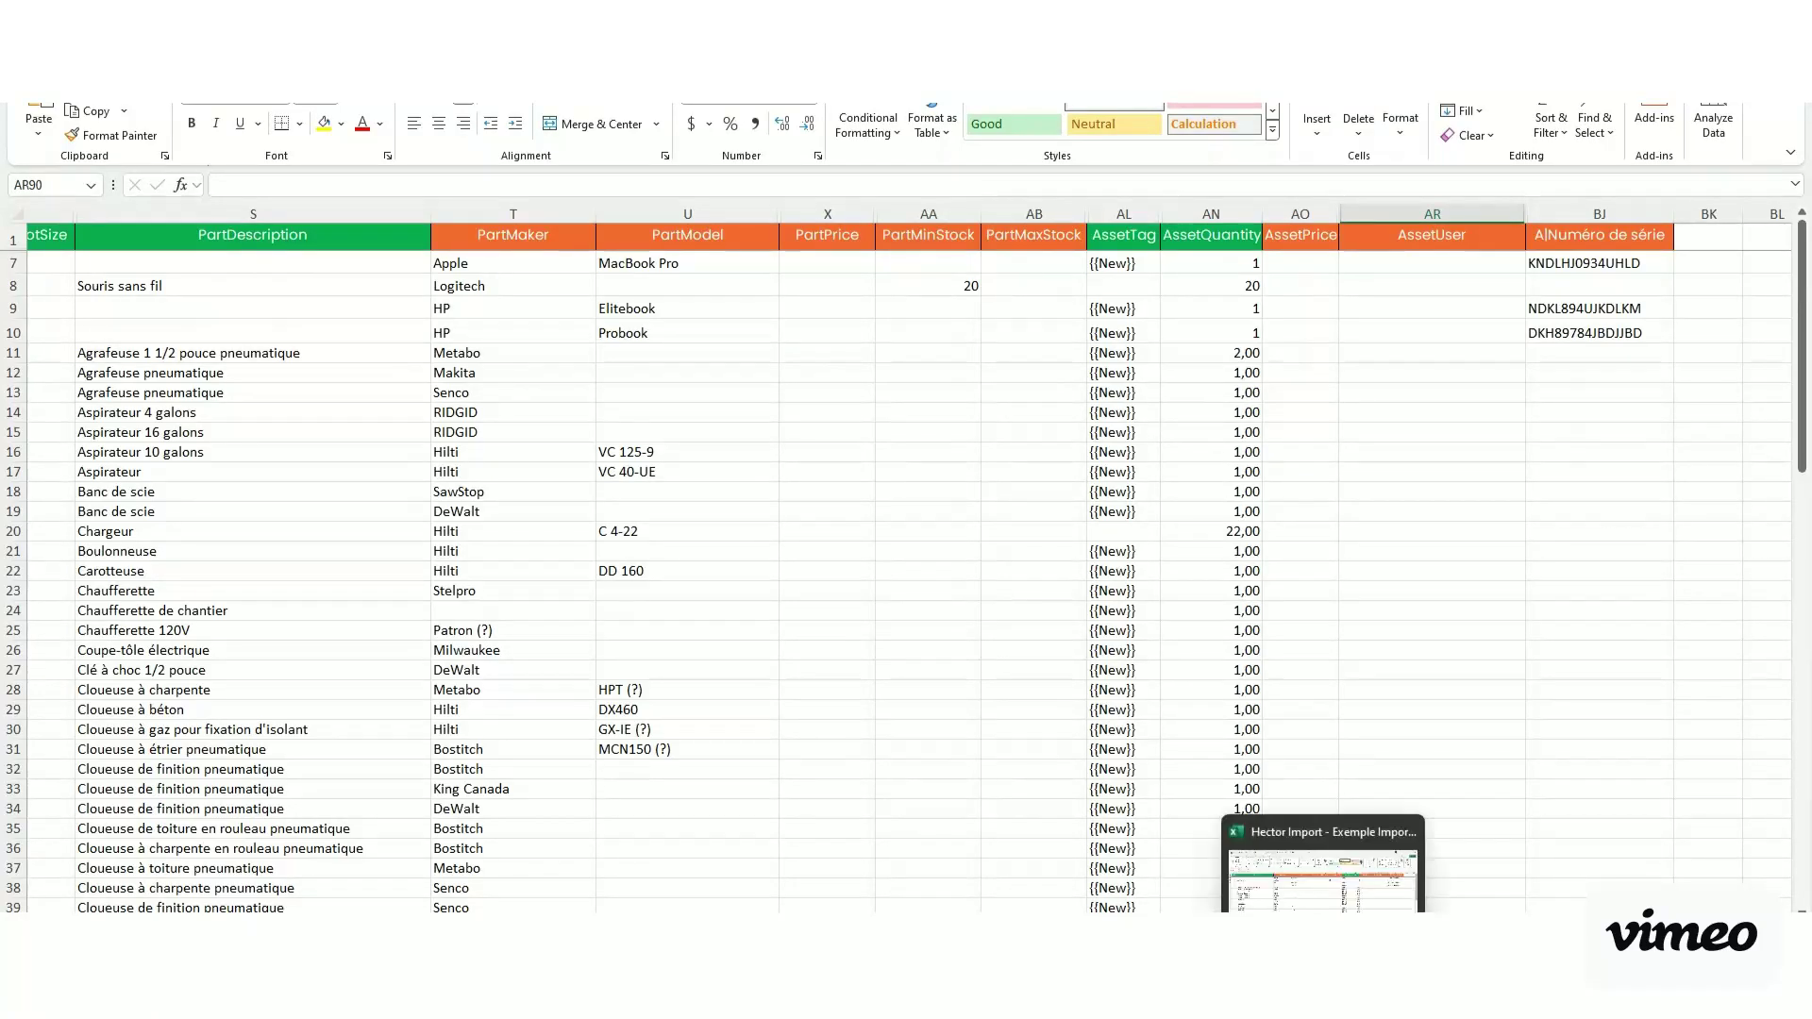
Switch back to Hector and validate the uploaded file Hector Import - Inventory Template - FR.xlsx in the inventory import list.
{"action": "key", "text": "alt+Tab"}
{"action": "scroll", "coordinate": [279, 838], "scroll_direction": "down", "scroll_amount": 8}
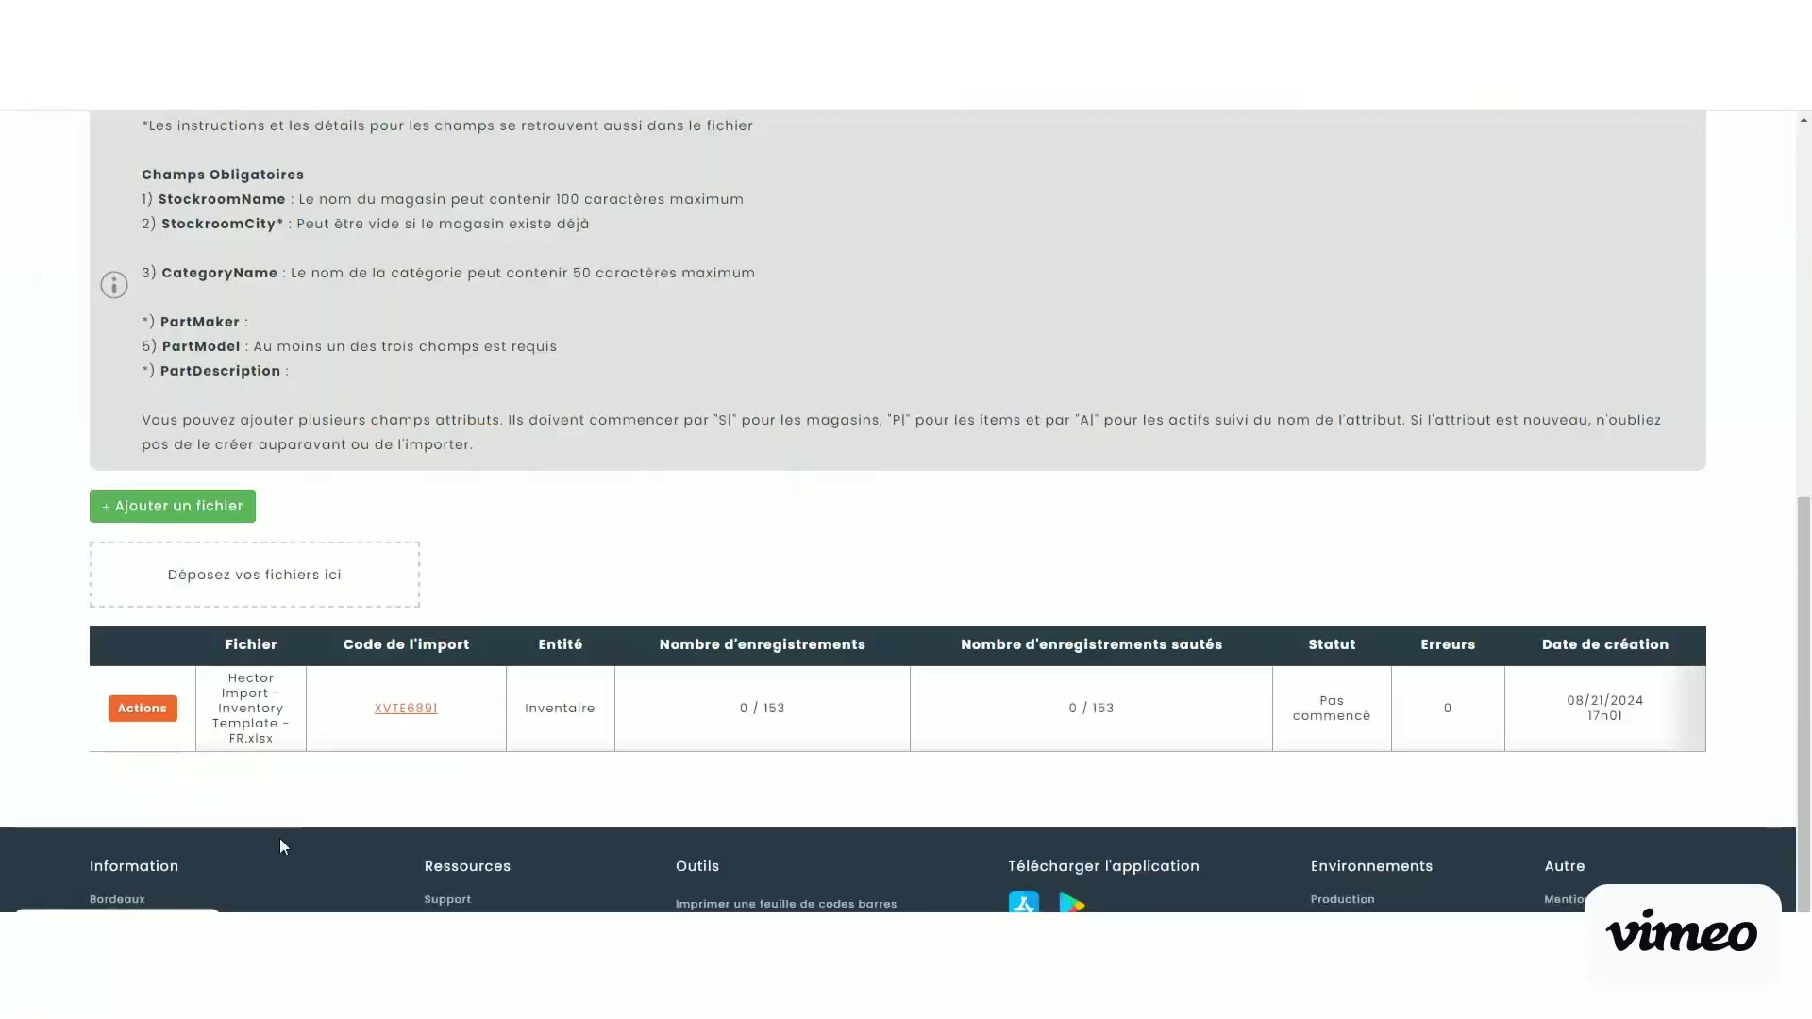
{"action": "left_click", "coordinate": [148, 718]}
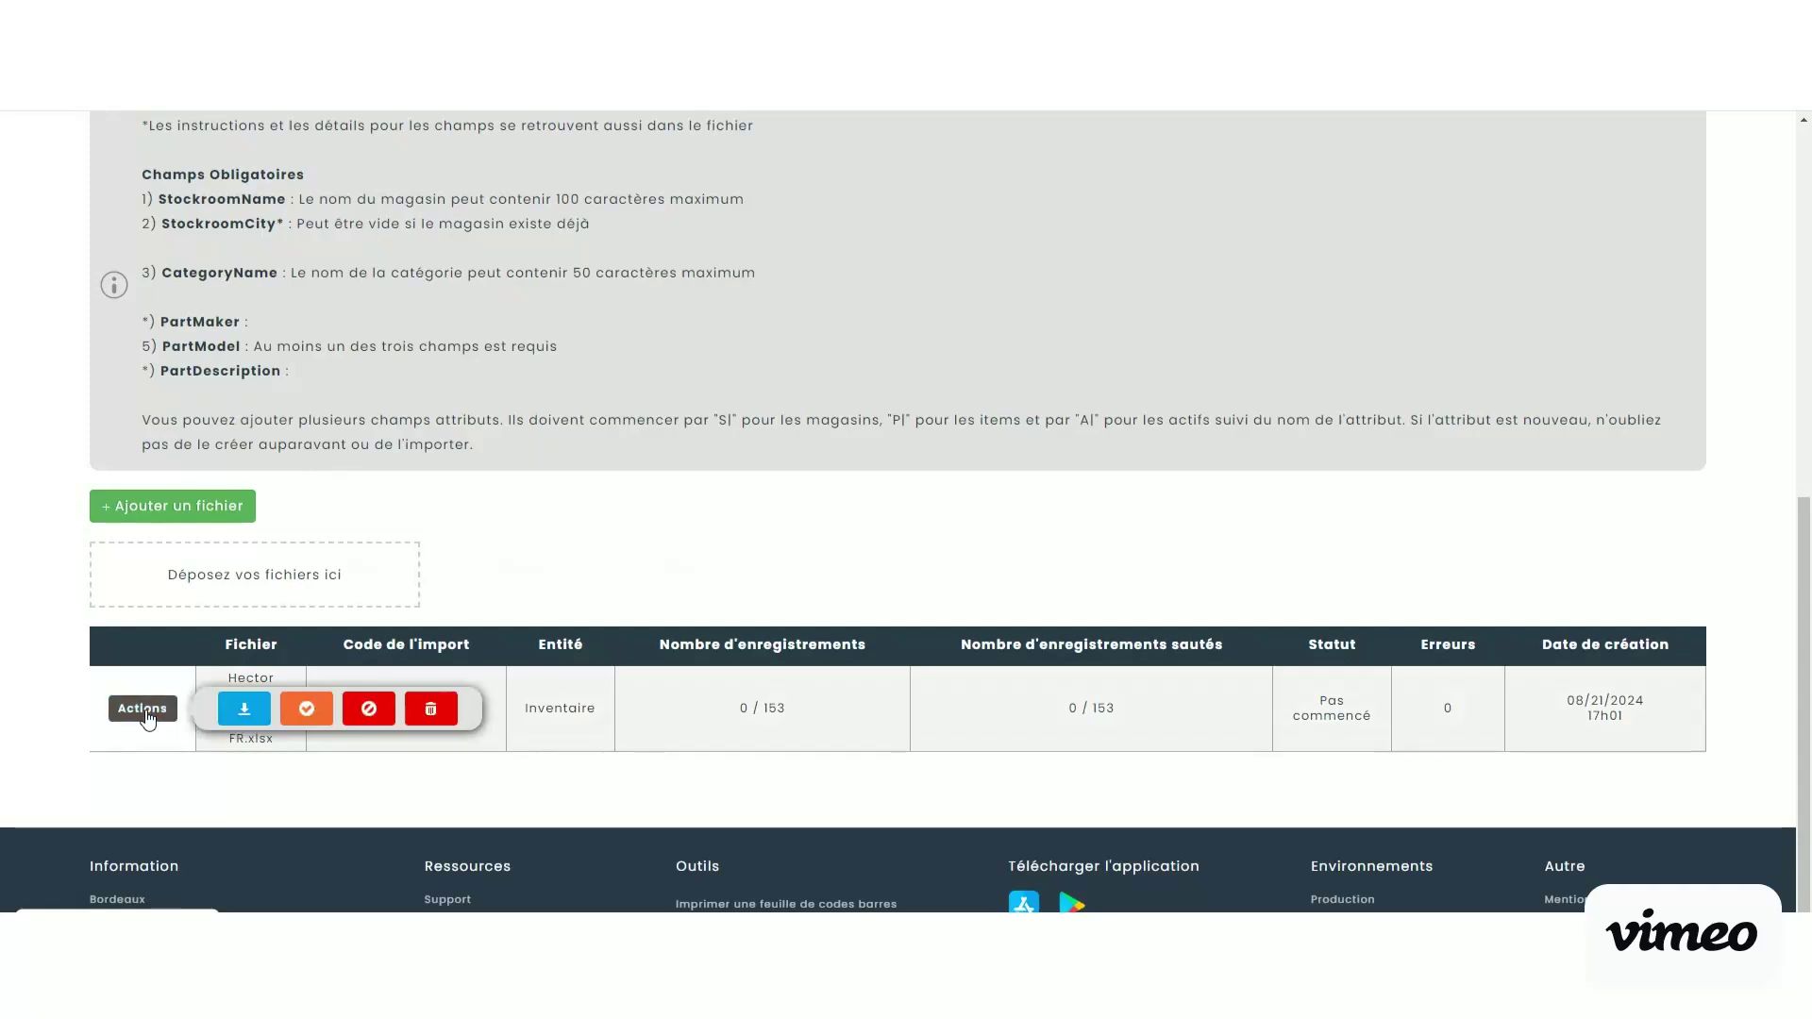
{"action": "left_click", "coordinate": [307, 709]}
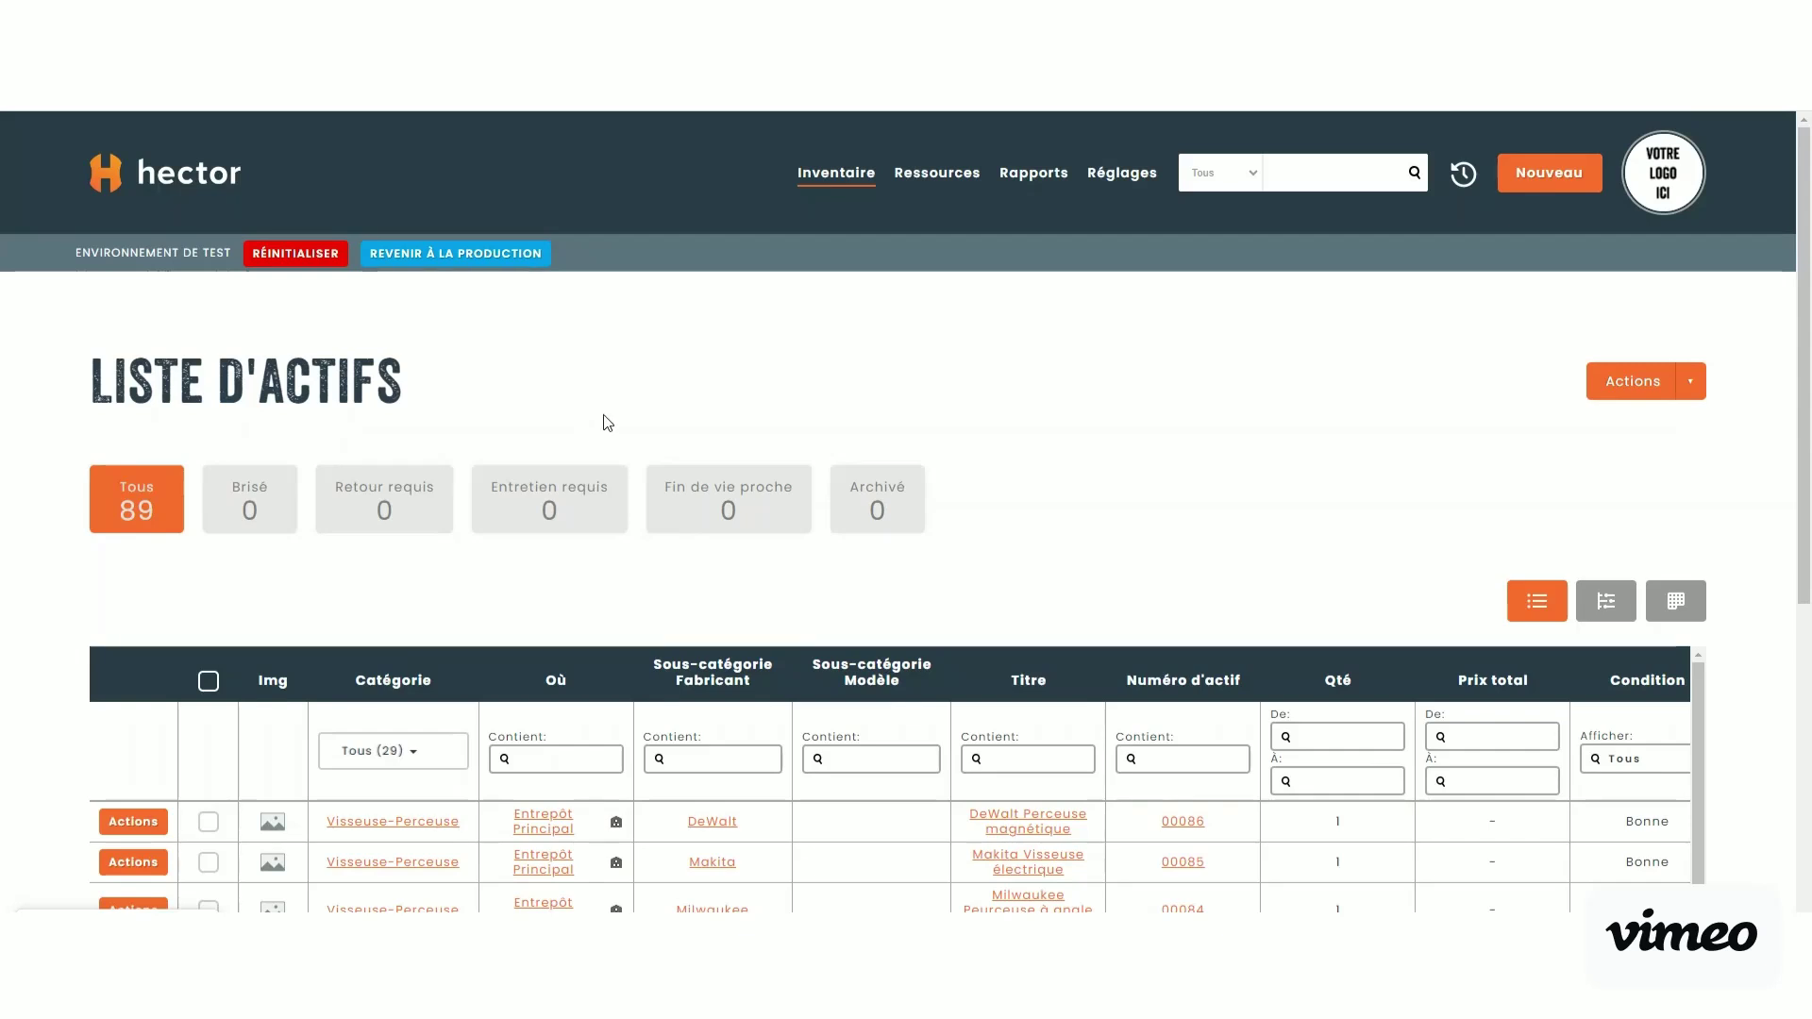
Examine the asset list's category filter options and its columns across to Numéro de série.
{"action": "scroll", "coordinate": [608, 422], "scroll_direction": "down", "scroll_amount": 2}
{"action": "left_click", "coordinate": [428, 582]}
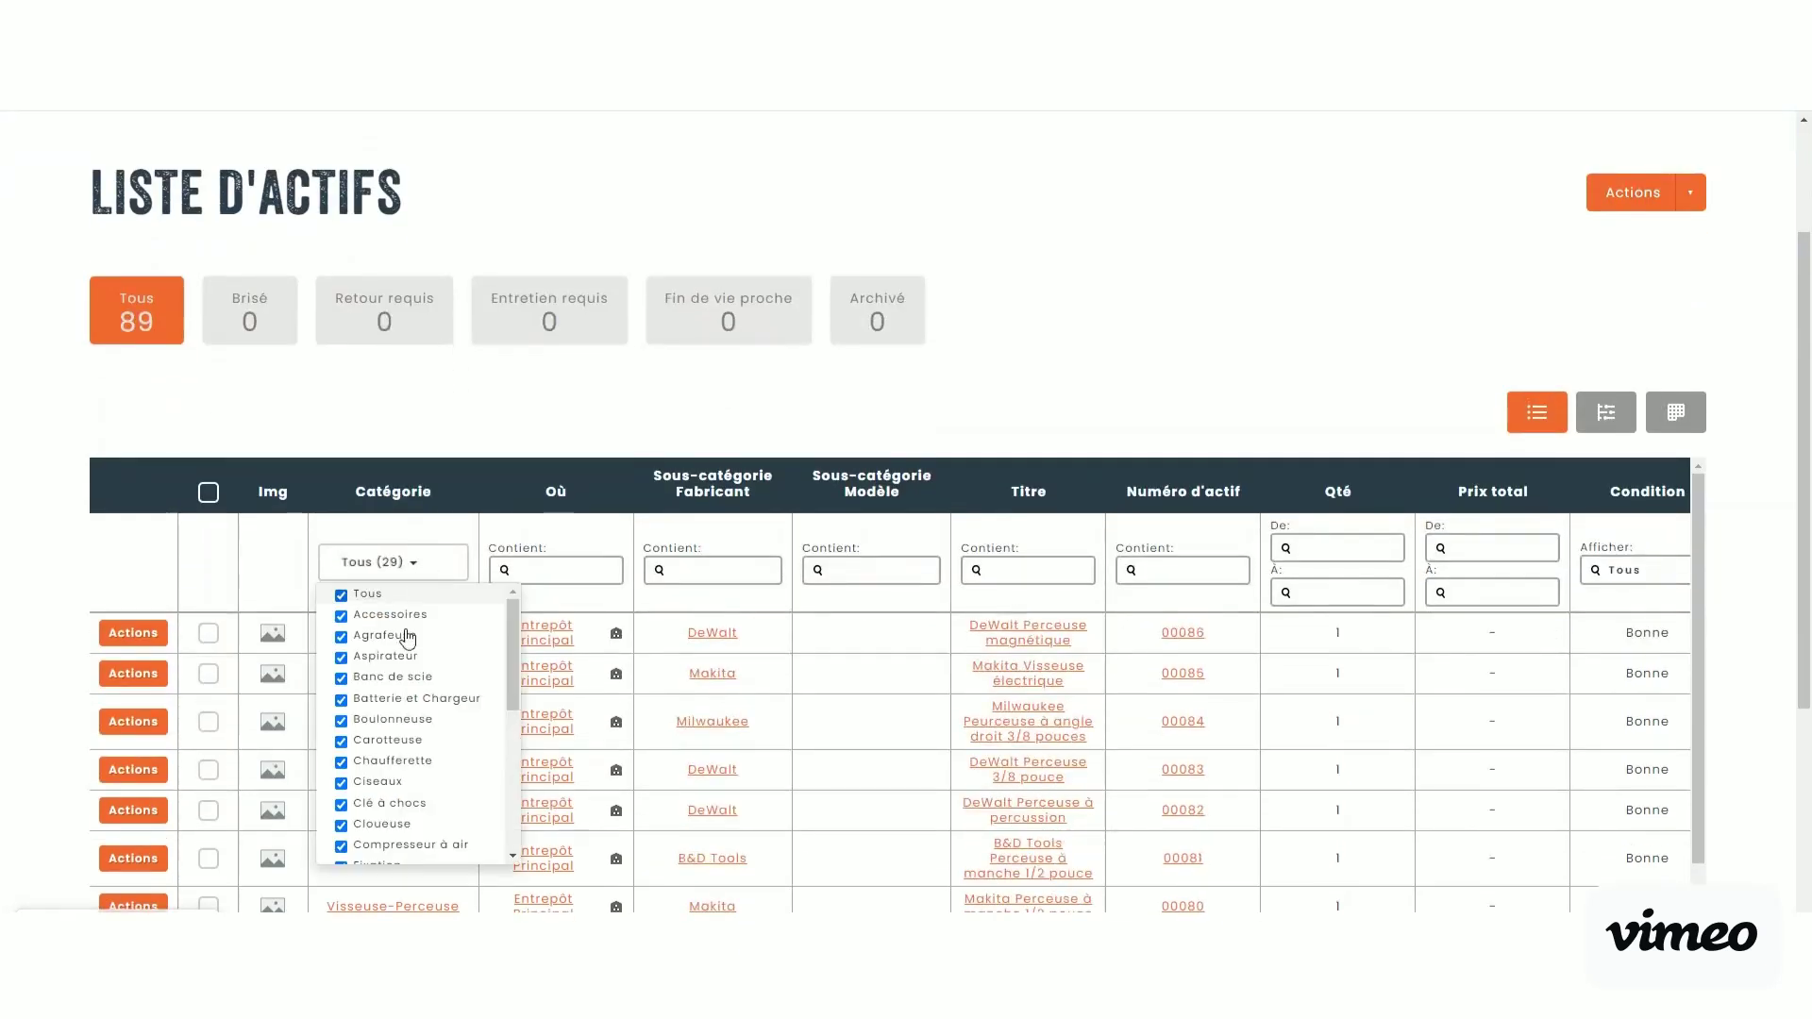
{"action": "left_click", "coordinate": [747, 606]}
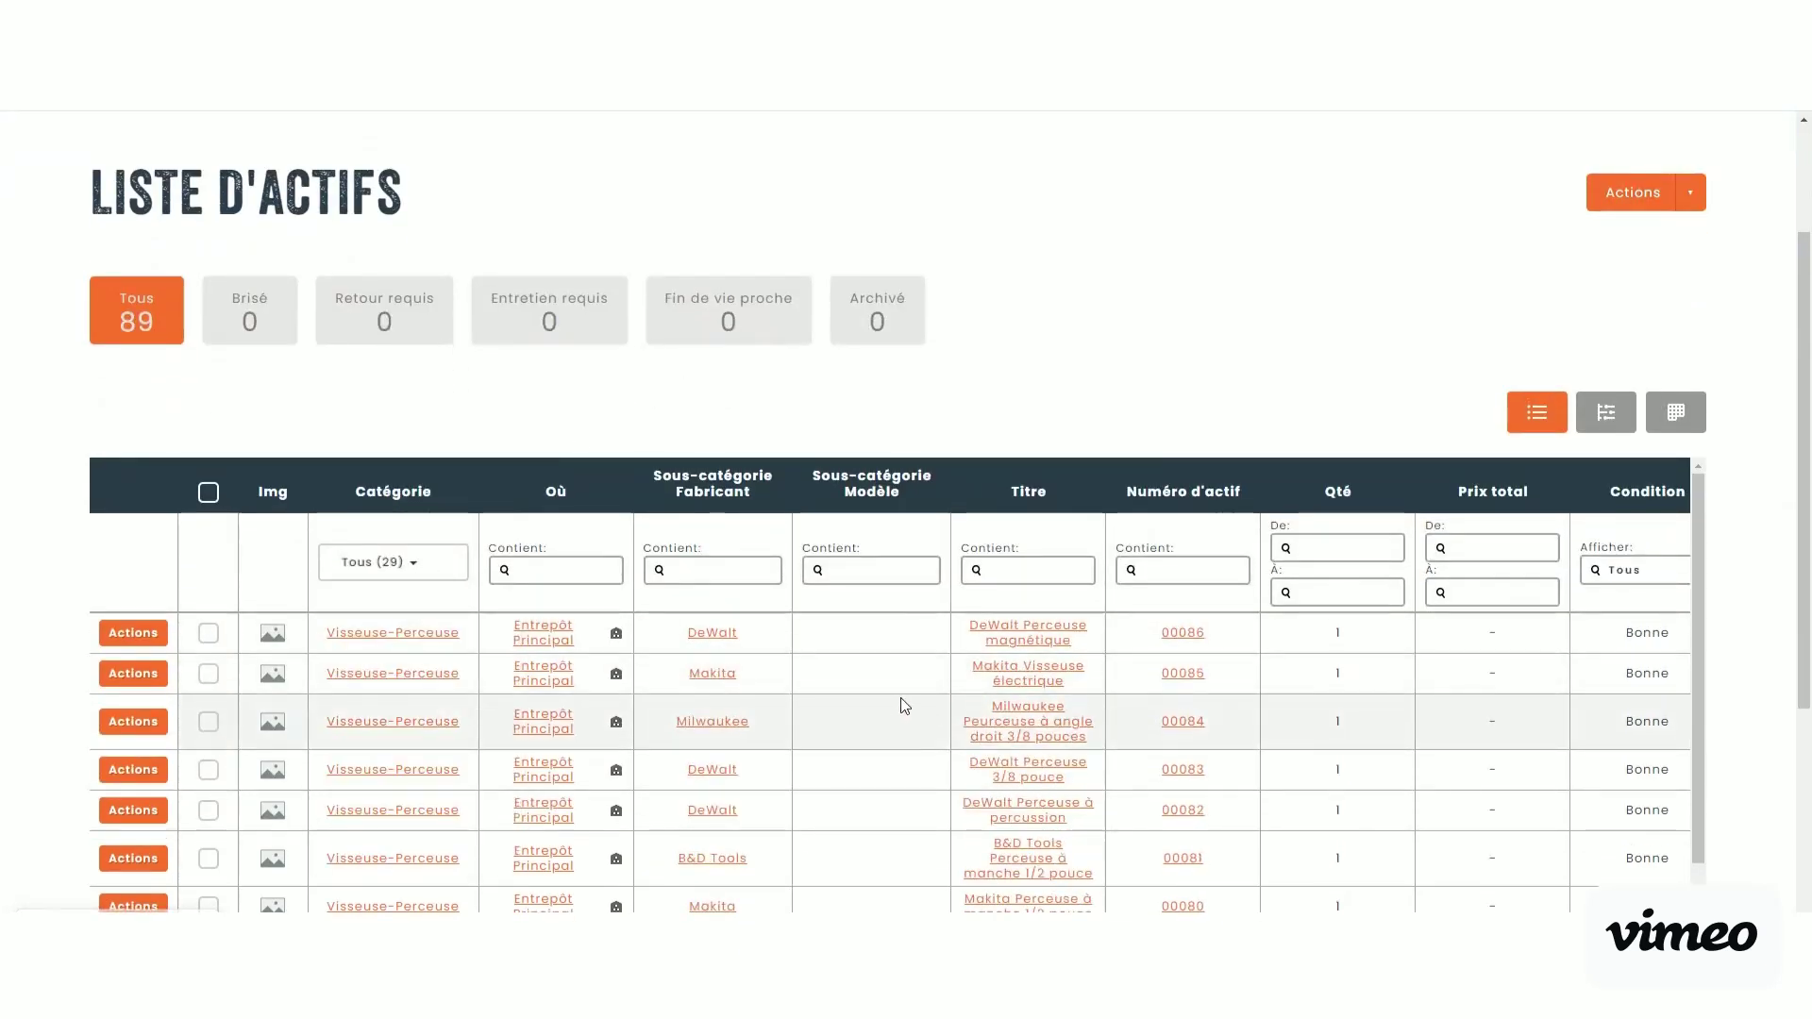
{"action": "scroll", "coordinate": [904, 699], "scroll_direction": "right", "scroll_amount": 5}
{"action": "scroll", "coordinate": [904, 706], "scroll_direction": "right", "scroll_amount": 4}
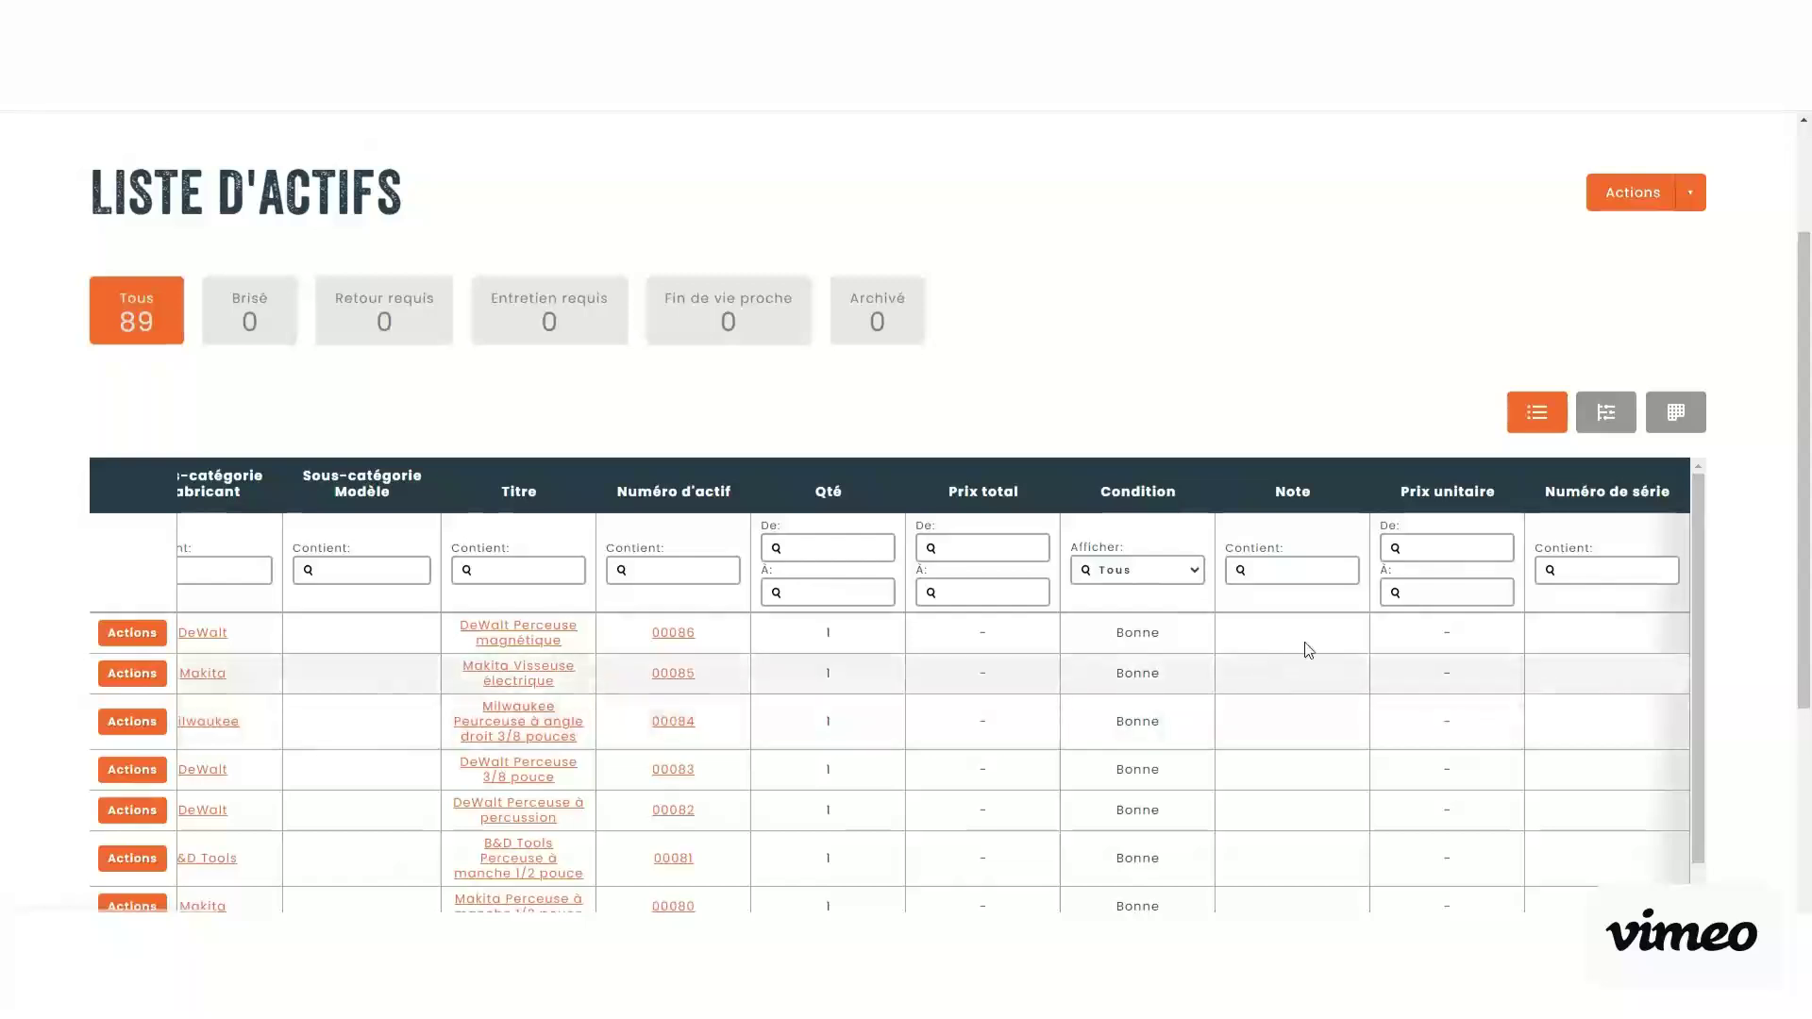
{"action": "scroll", "coordinate": [790, 632], "scroll_direction": "left", "scroll_amount": 9}
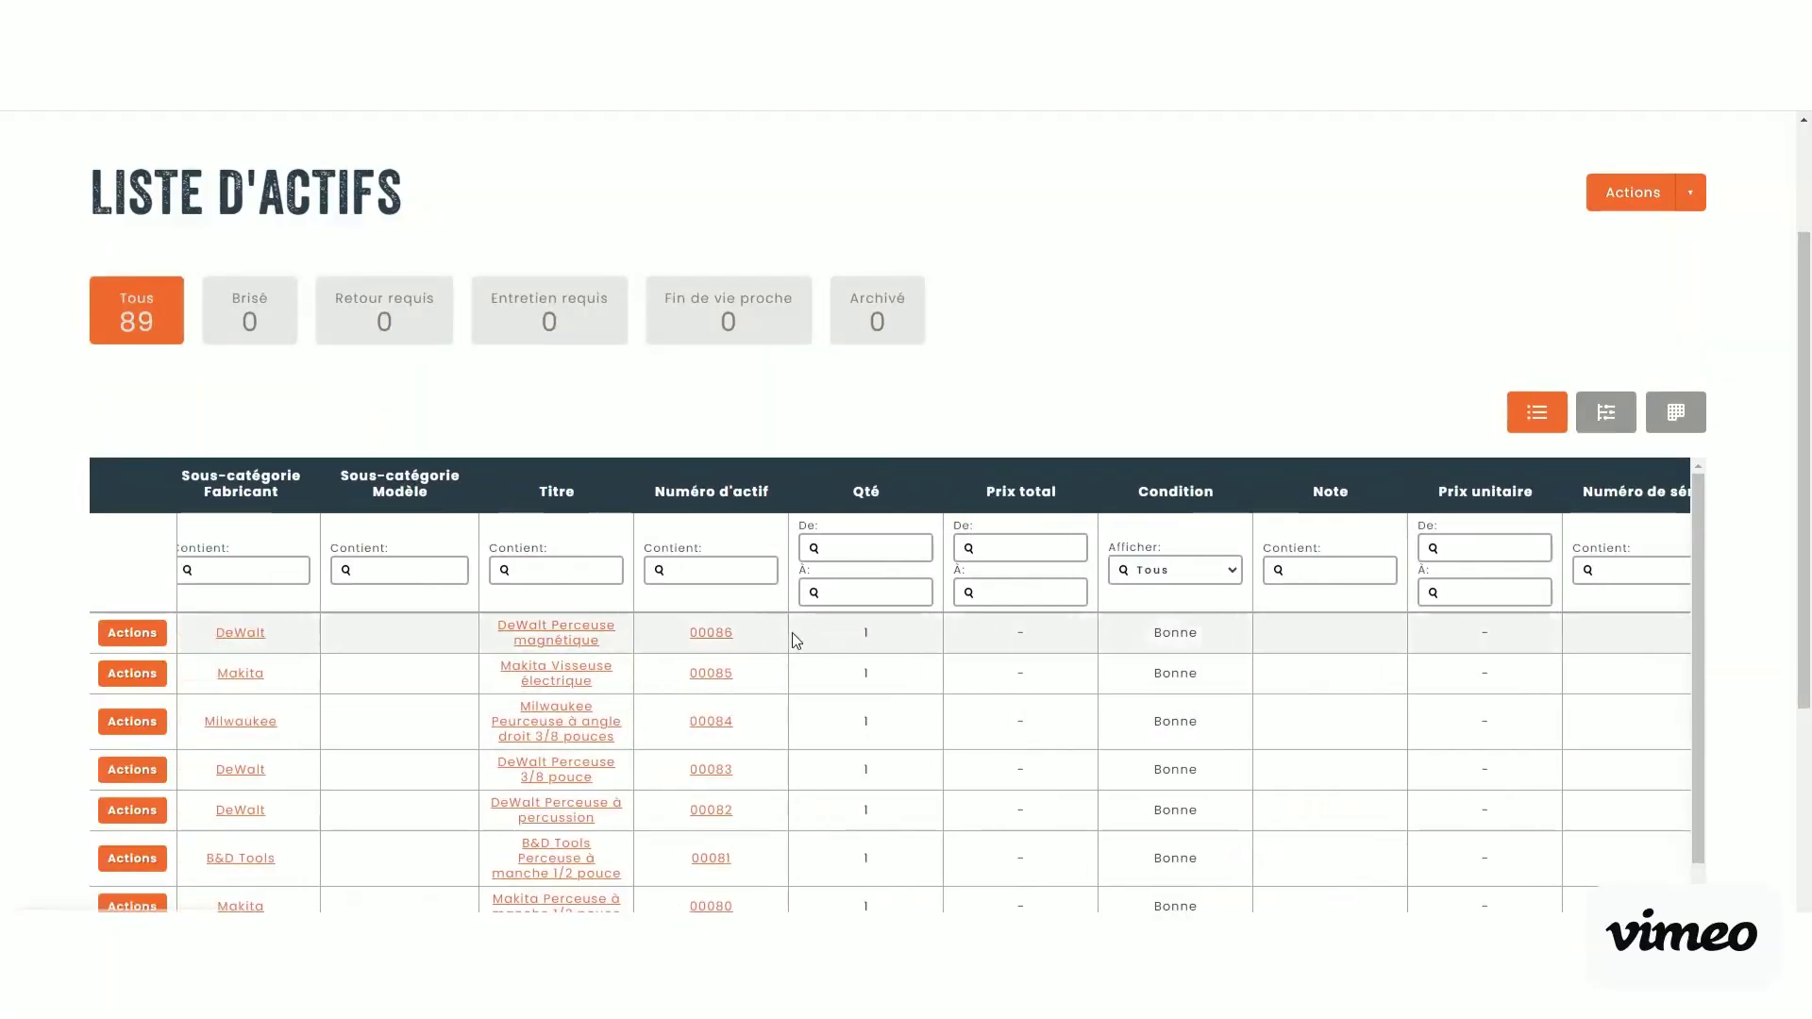
Open the asset record of DeWalt Perceuse magnétique and view the actions available for it.
{"action": "left_click", "coordinate": [133, 632]}
{"action": "left_click", "coordinate": [219, 638]}
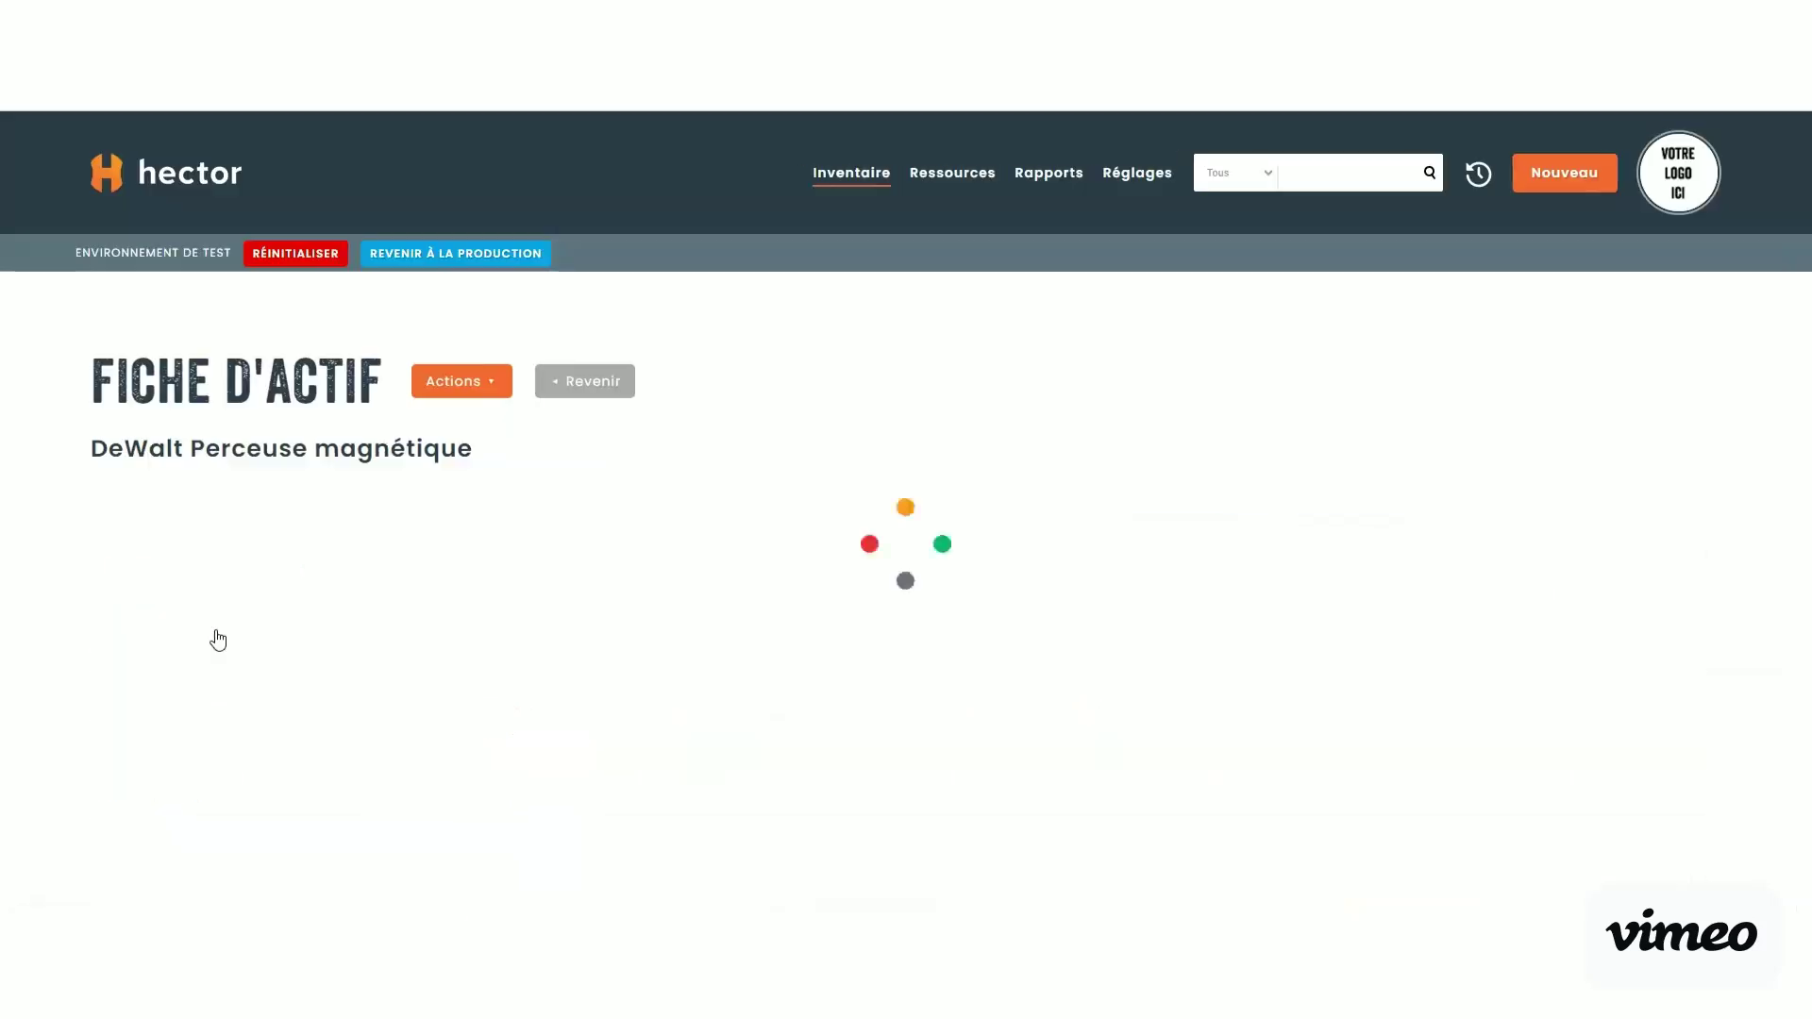
{"action": "left_click", "coordinate": [471, 396]}
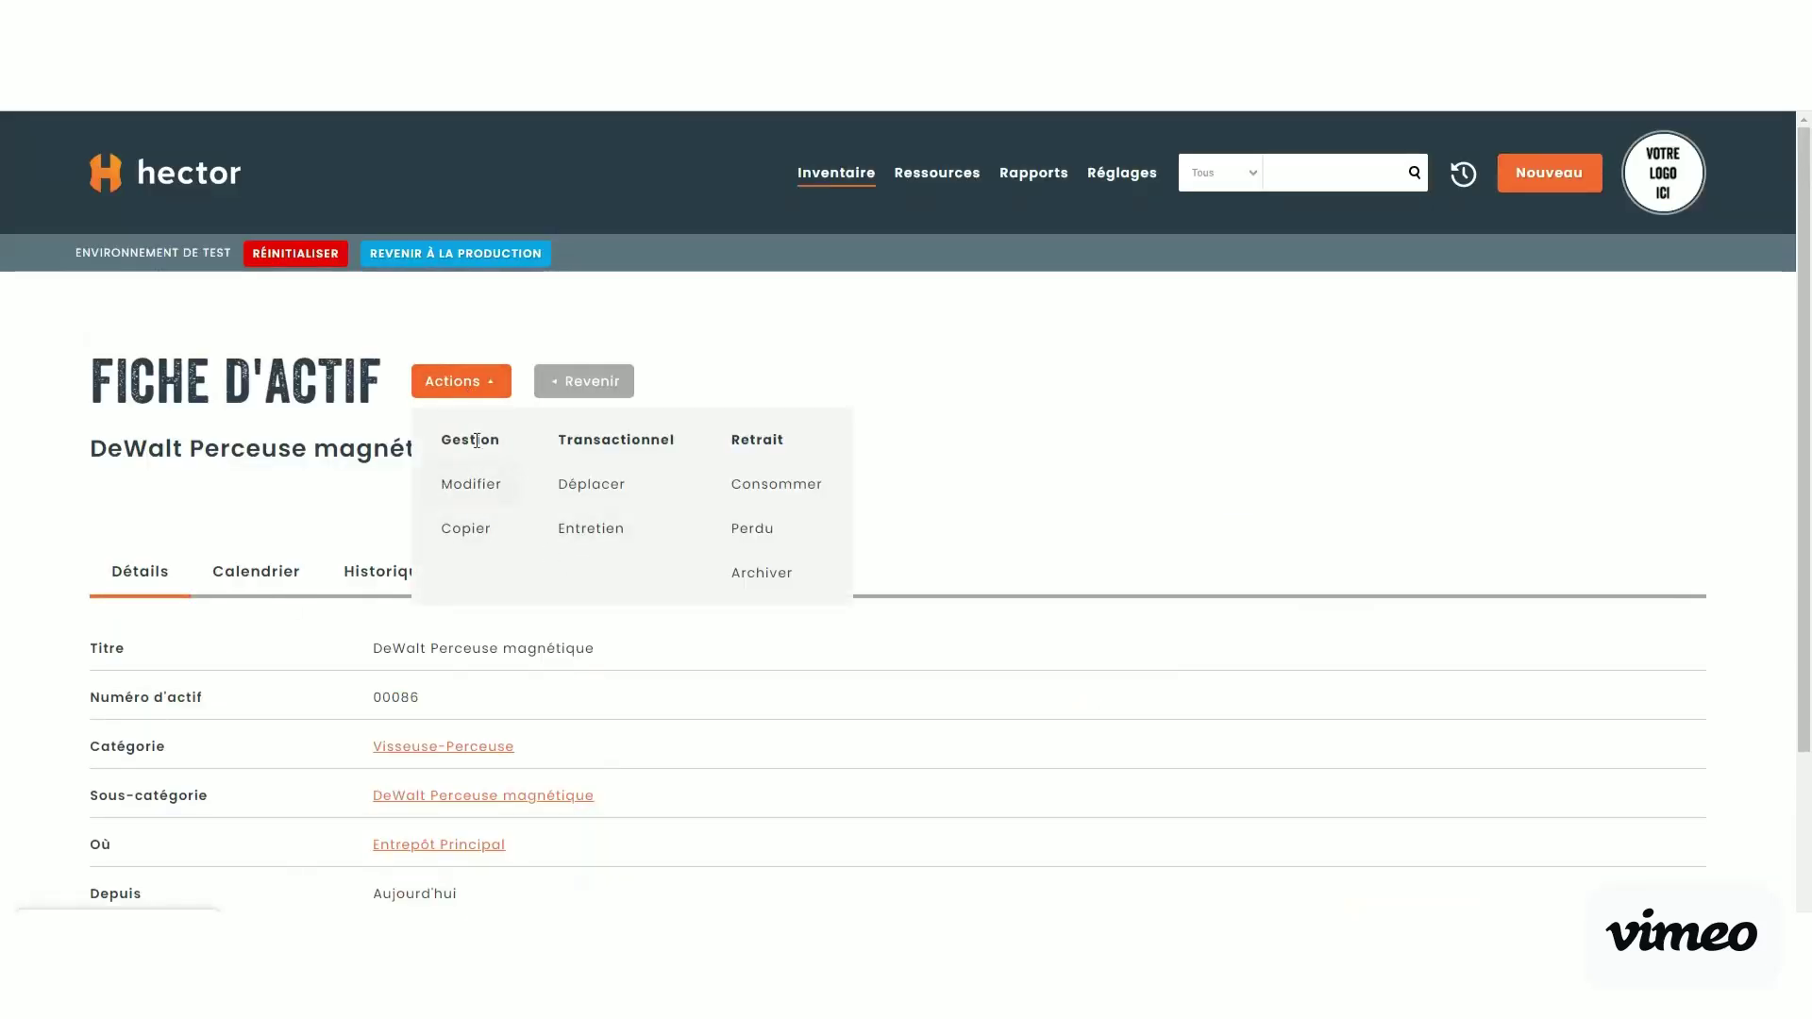
{"action": "left_click", "coordinate": [466, 395]}
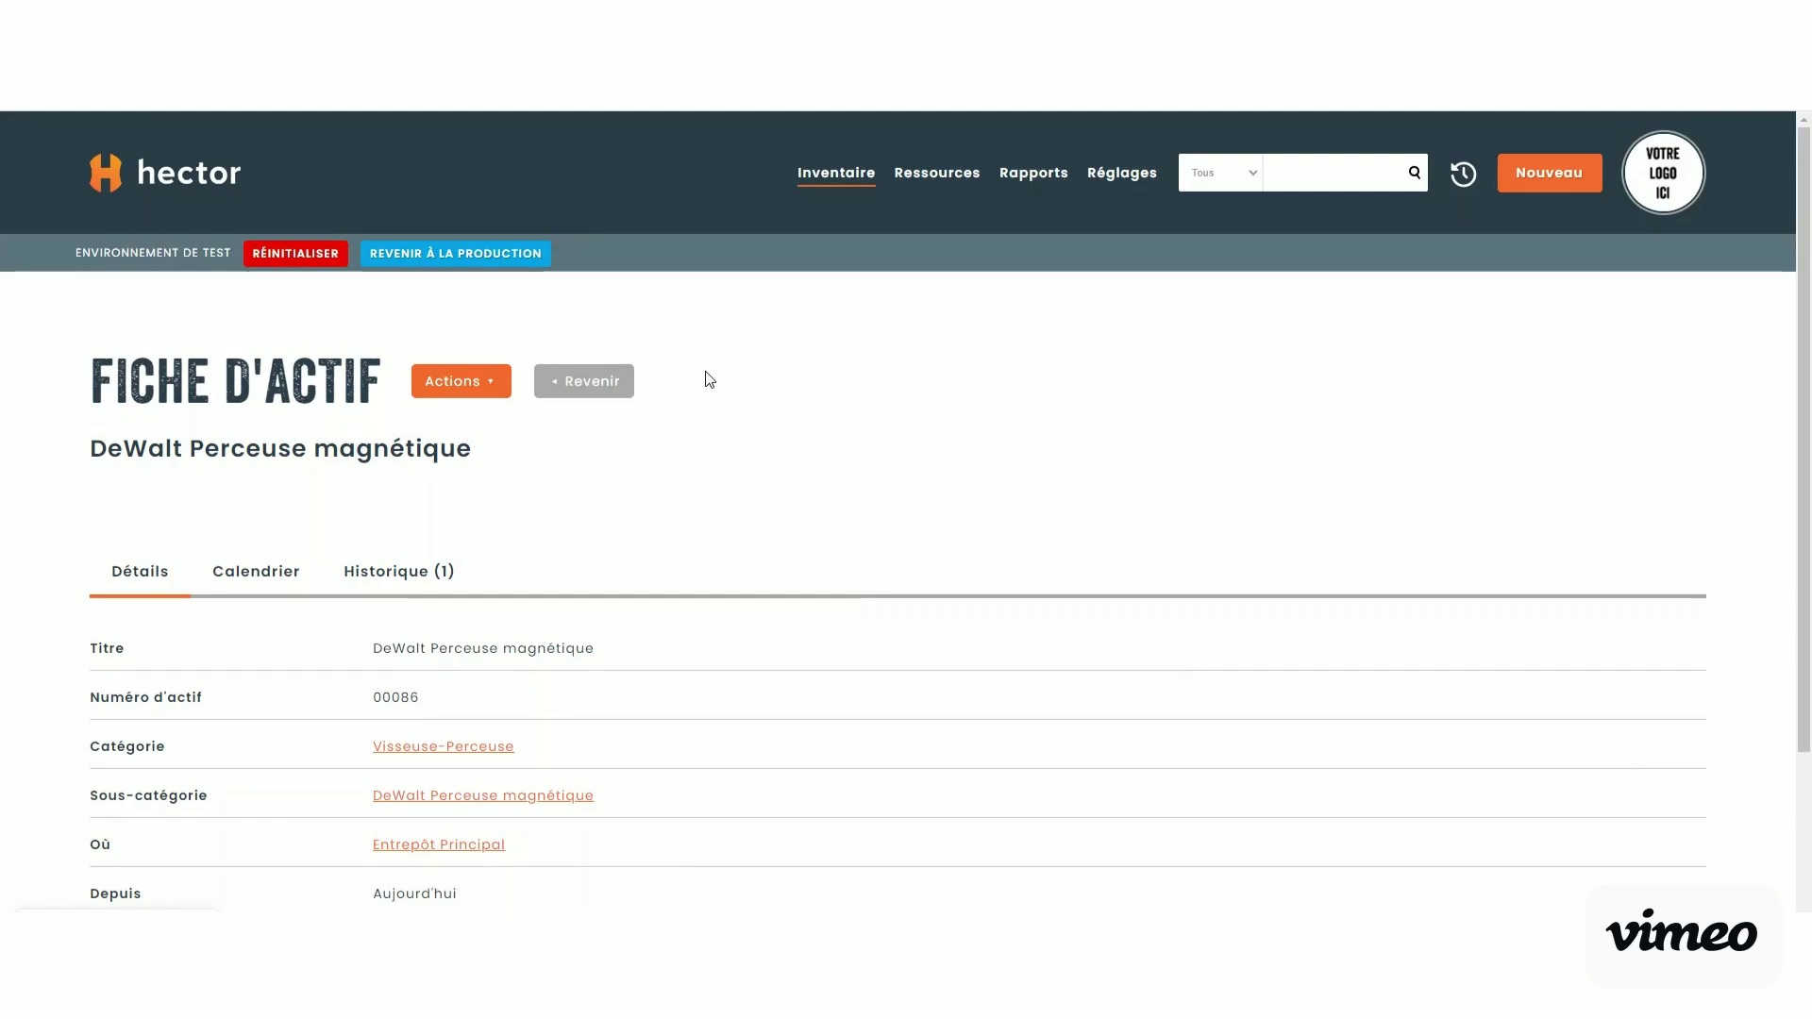
Open the inventory category list and look through the imported categories.
{"action": "mouse_move", "coordinate": [823, 179]}
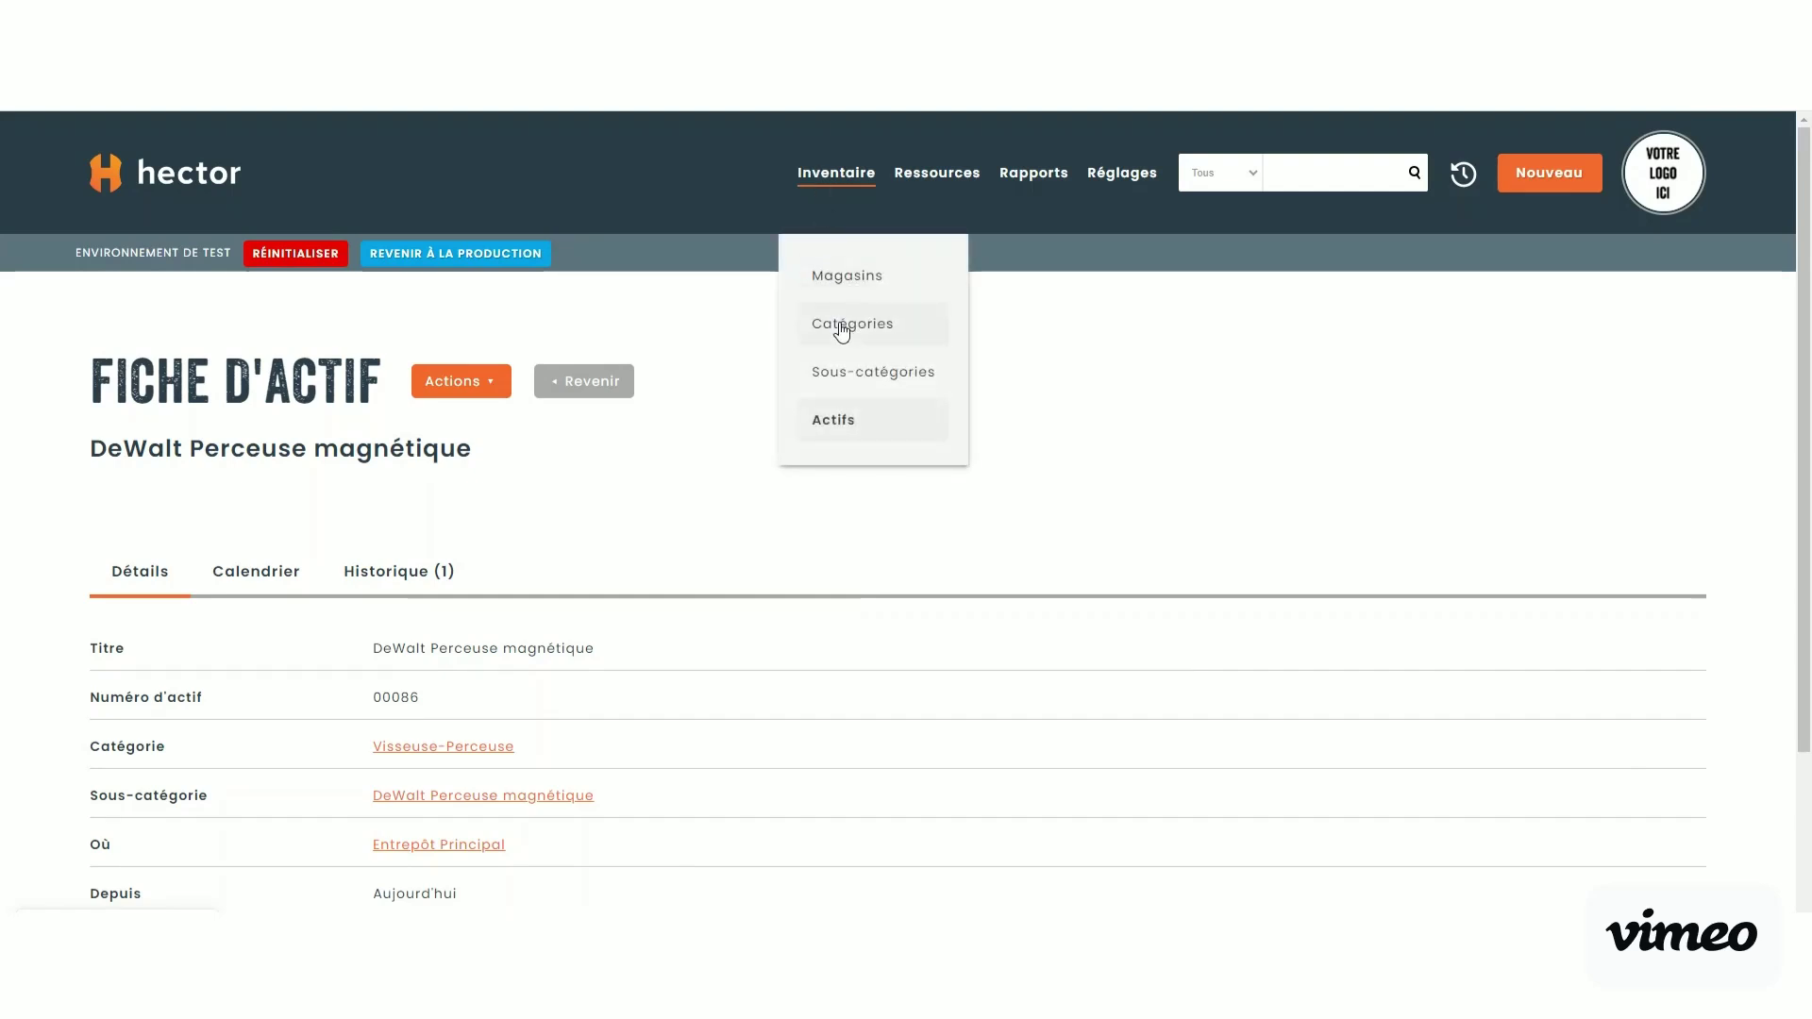
{"action": "left_click", "coordinate": [837, 324]}
{"action": "scroll", "coordinate": [779, 377], "scroll_direction": "down", "scroll_amount": 4}
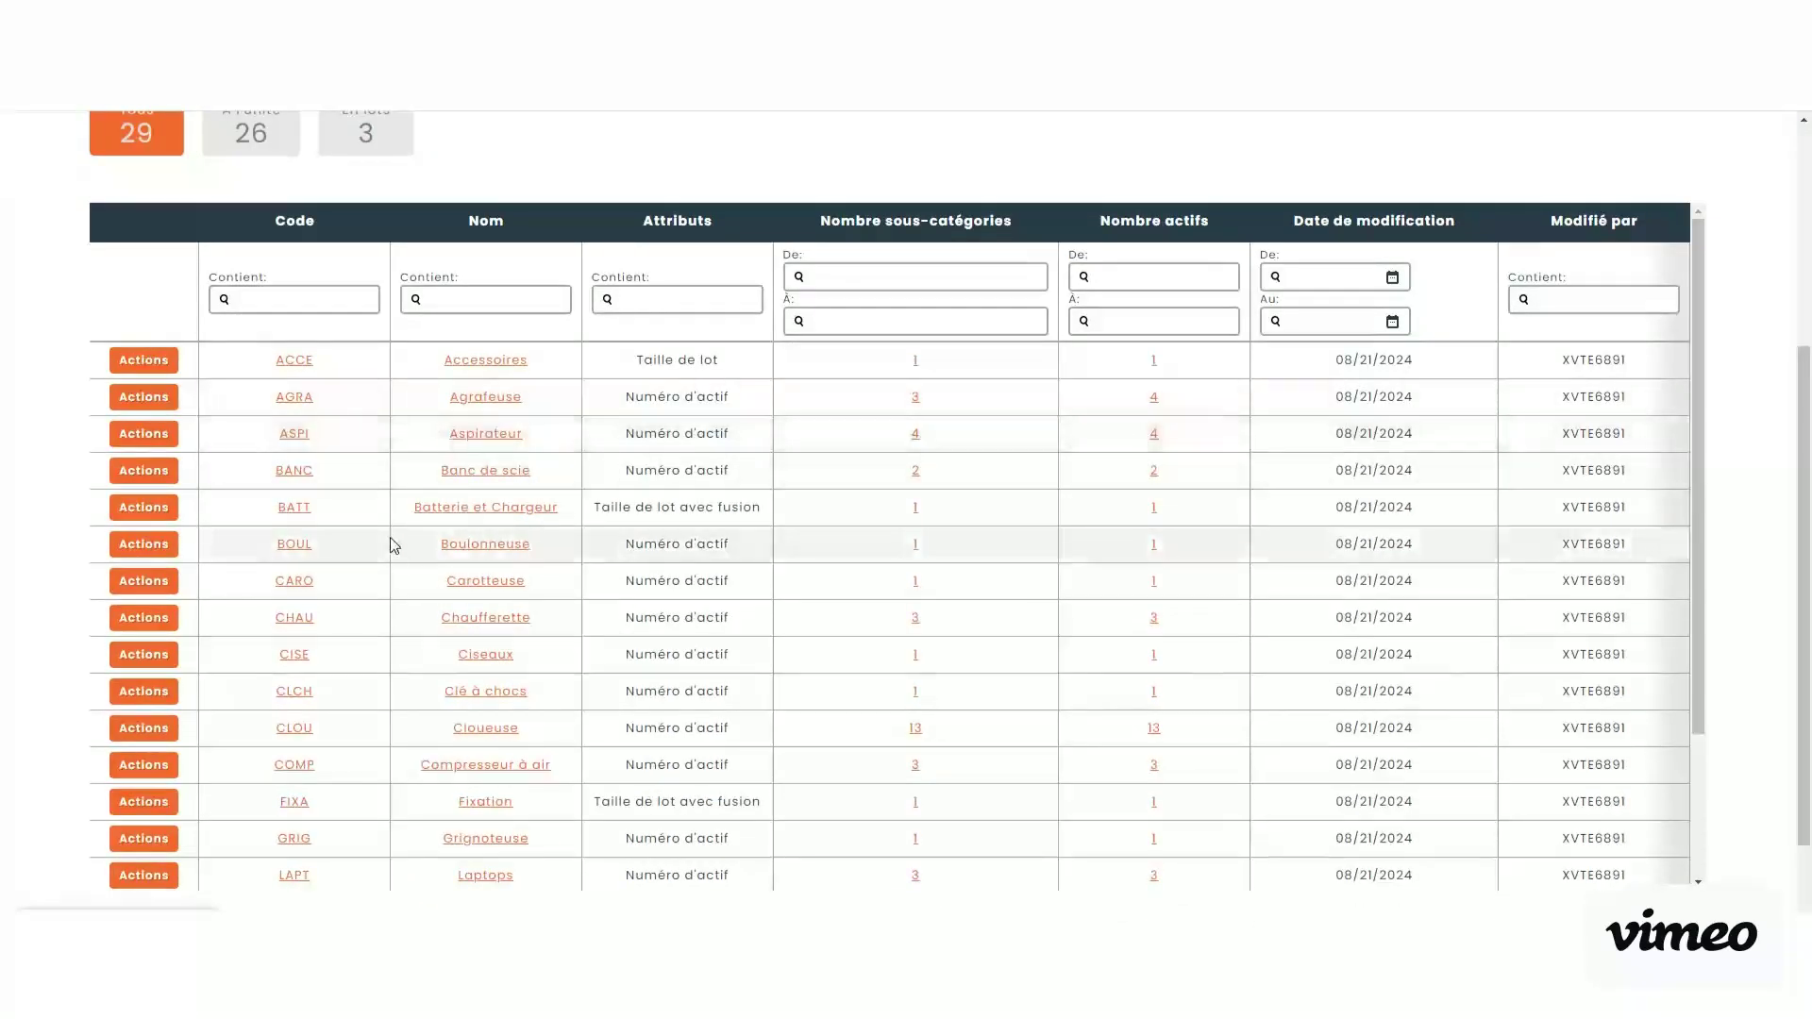
{"action": "scroll", "coordinate": [395, 545], "scroll_direction": "up", "scroll_amount": 4}
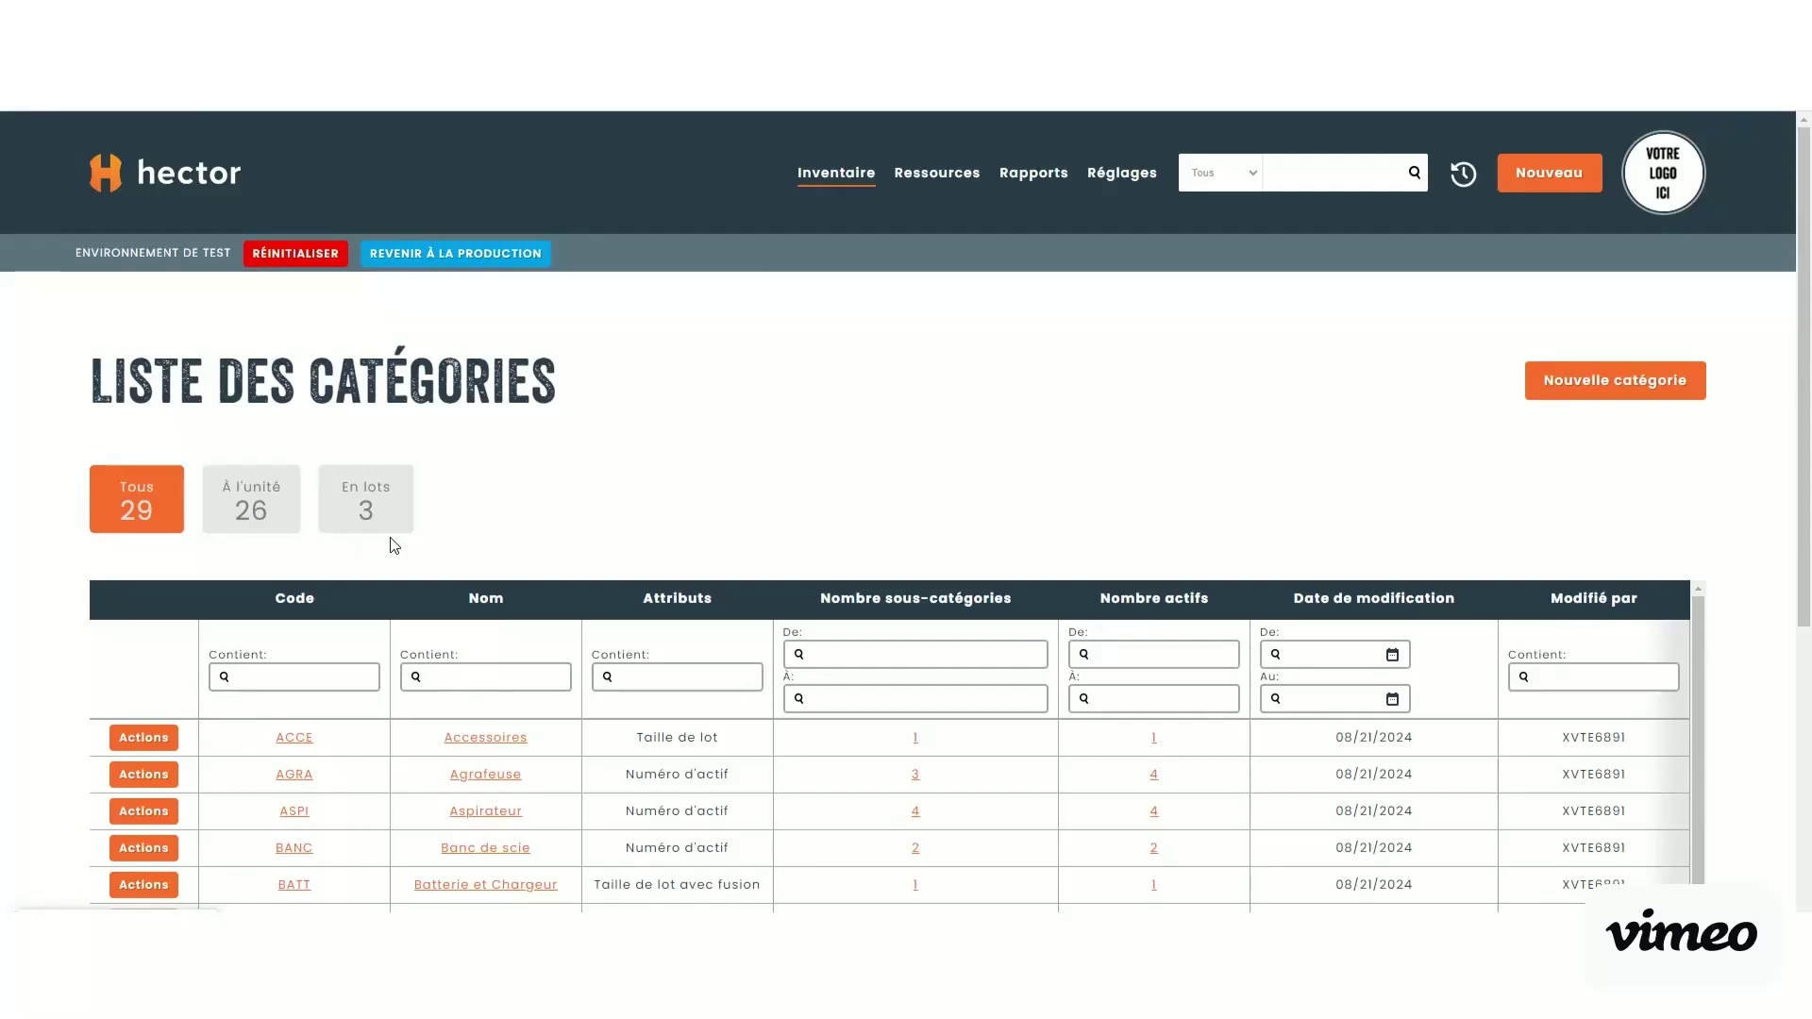